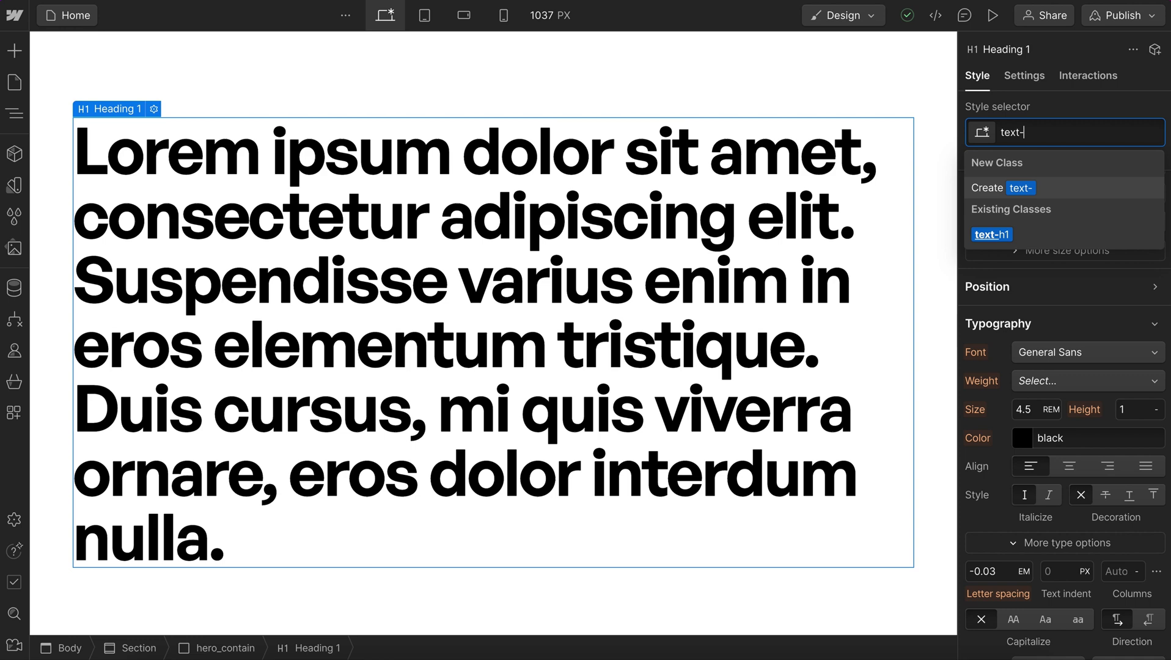
Create a text-h2 class on the heading at 3 REM, 1.1 line height, Semi Bold 600
text(-h2)
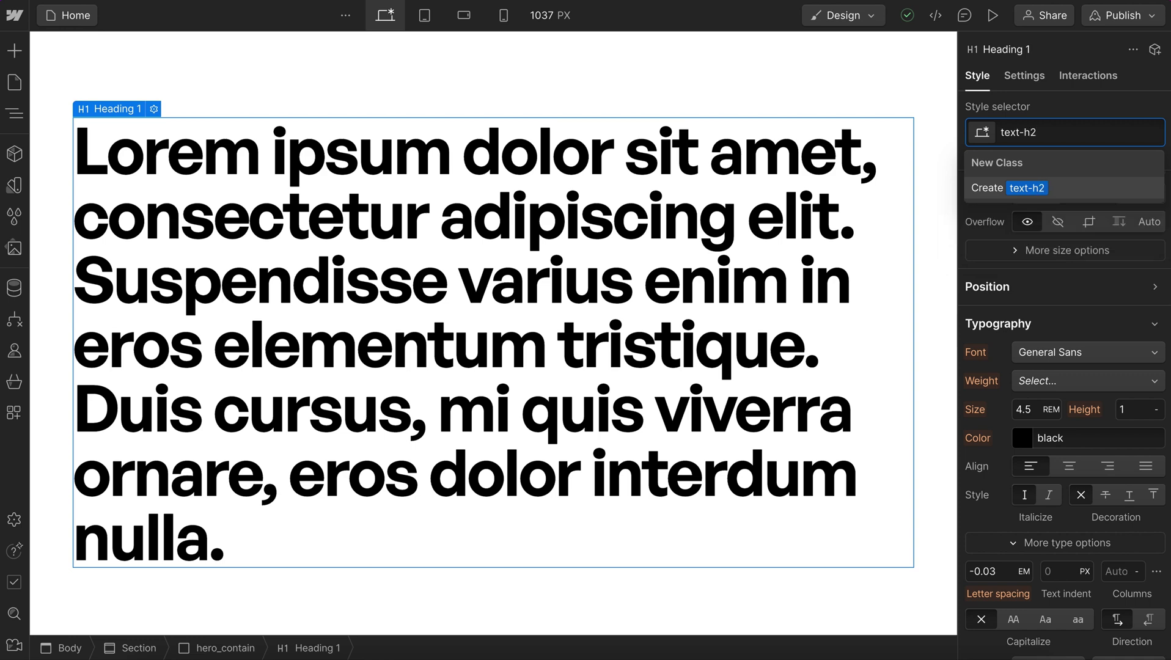
key(Return)
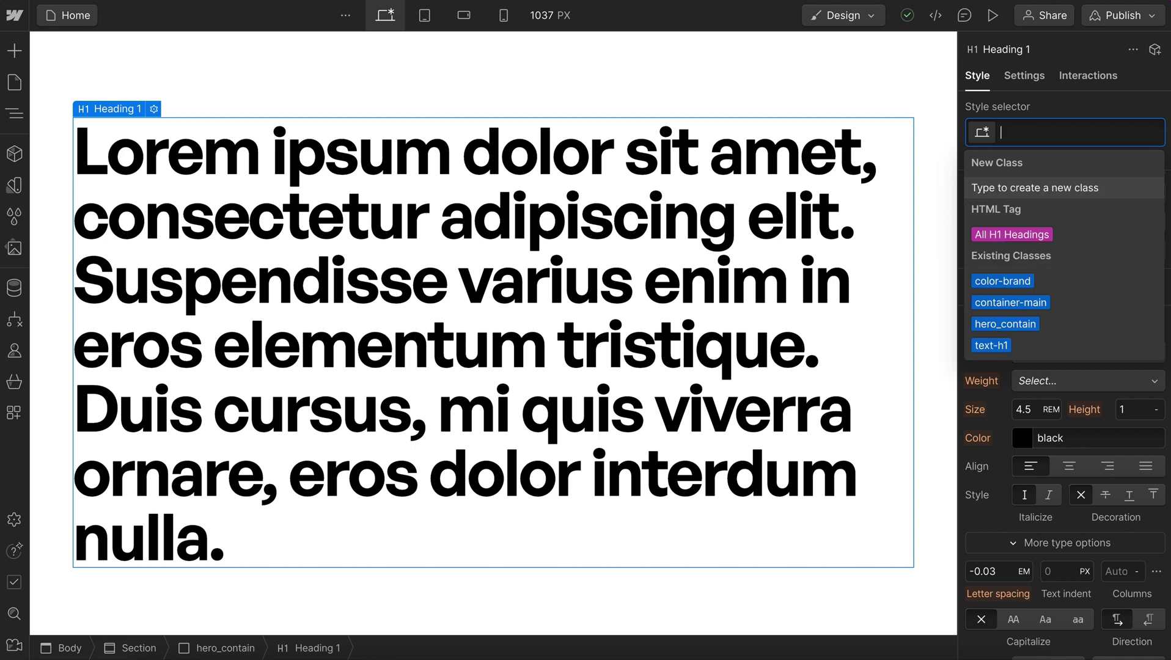
text(3)
click(1125, 408)
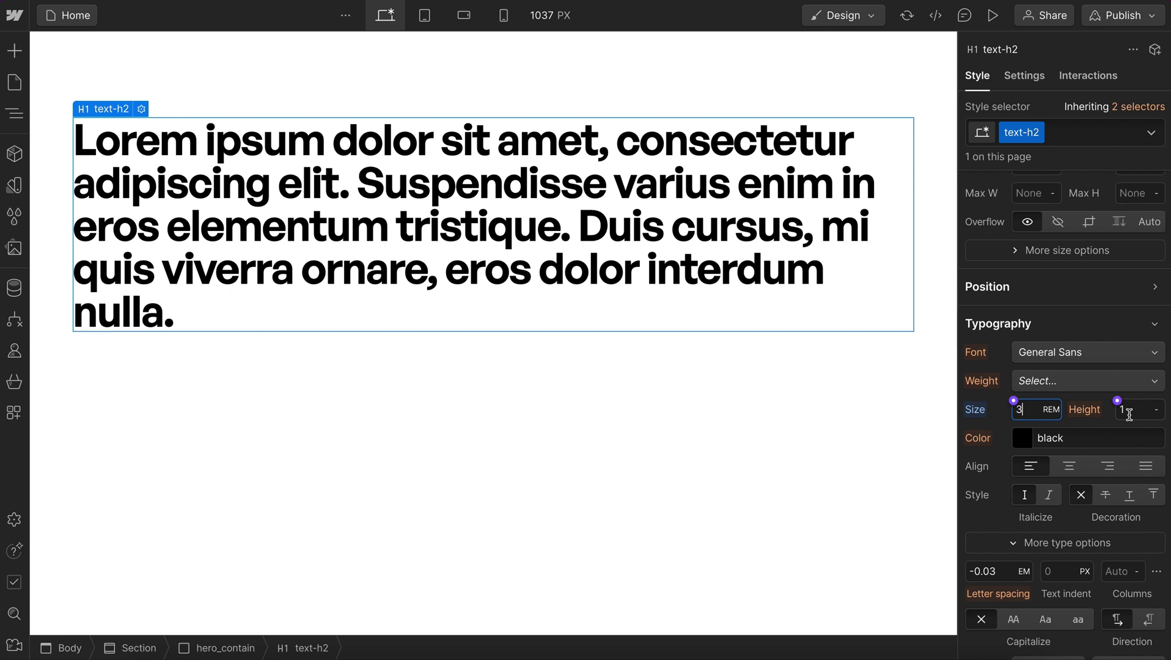
text(.1)
click(1072, 385)
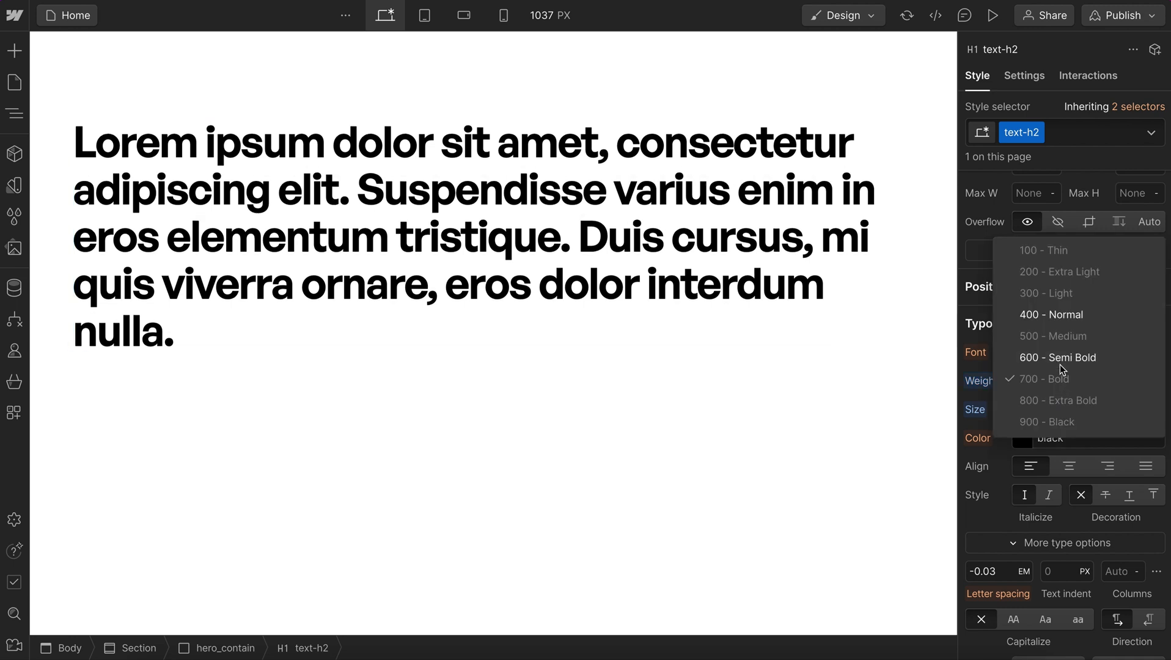
click(1061, 361)
Reapply text-h2 to the heading and paste a duplicate copy below it
click(1091, 130)
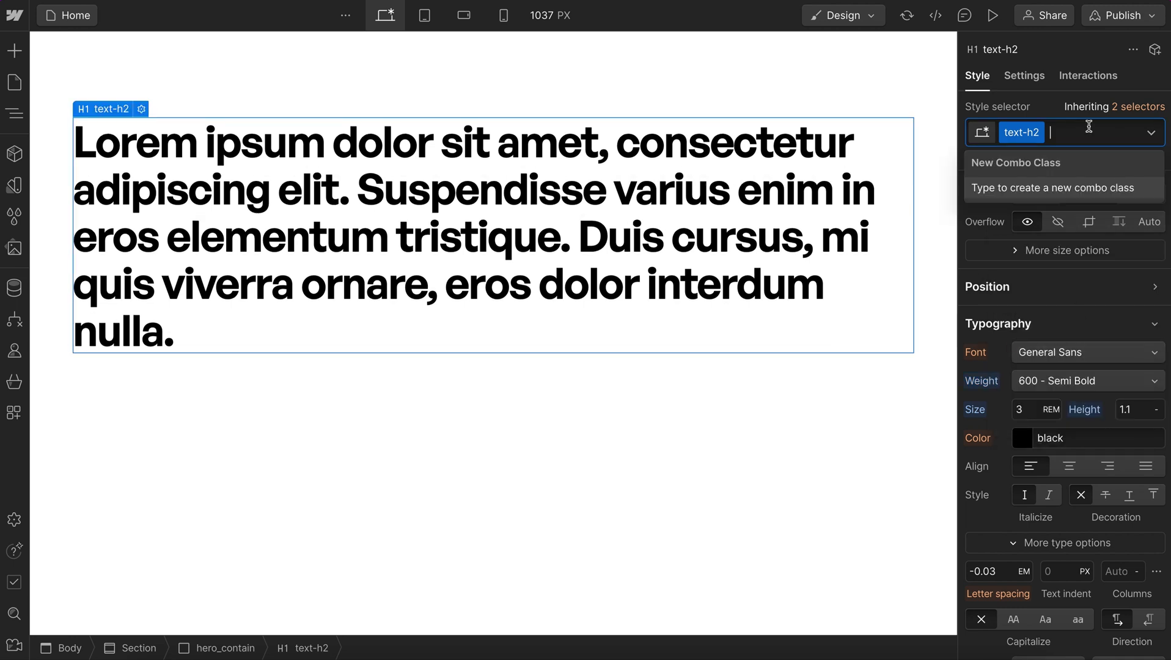
key(BackSpace)
click(1008, 370)
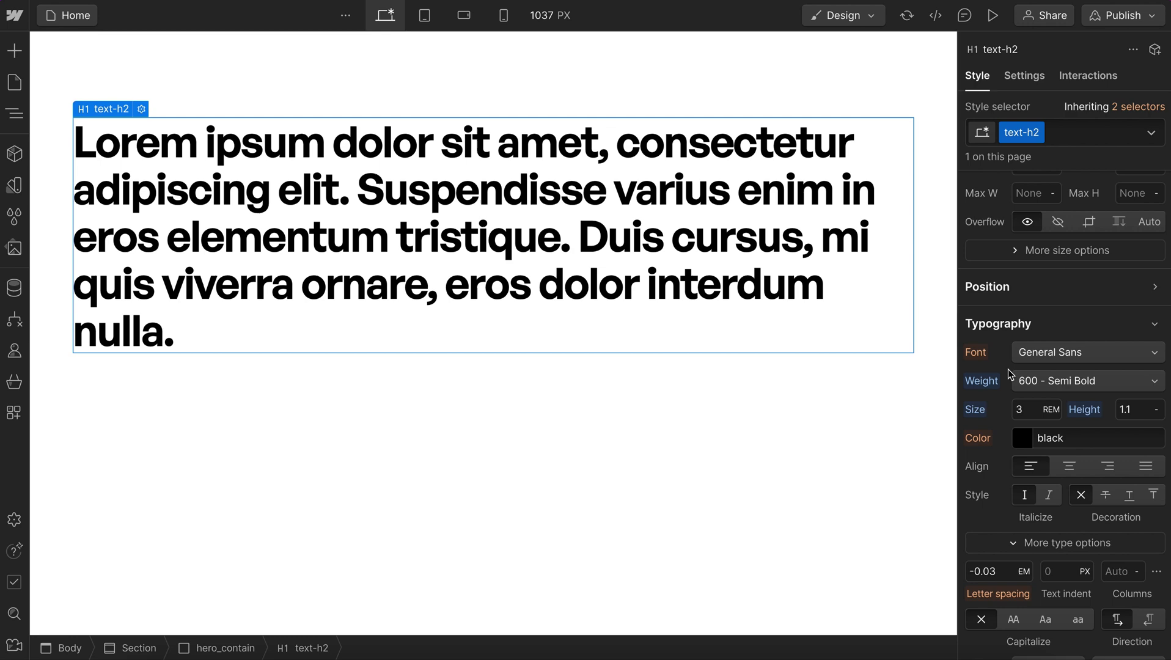
key(ctrl+v)
key(ctrl+v)
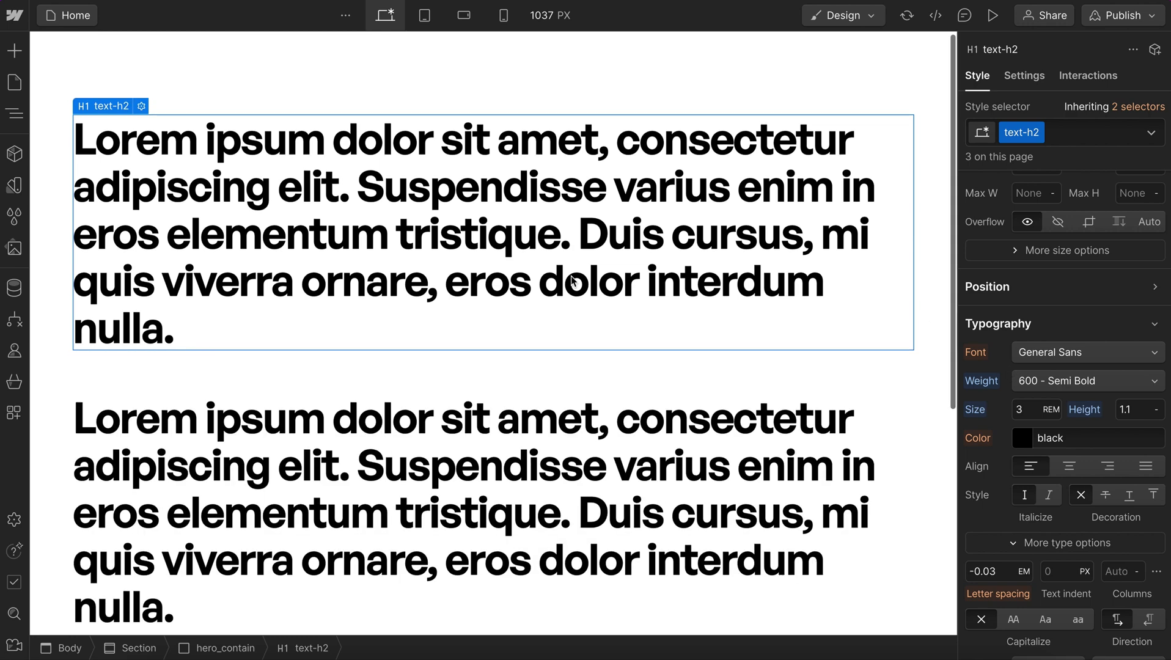
Replace text-h2 on the lower heading with a new hero_heading class set to all capitals
click(1073, 130)
key(BackSpace)
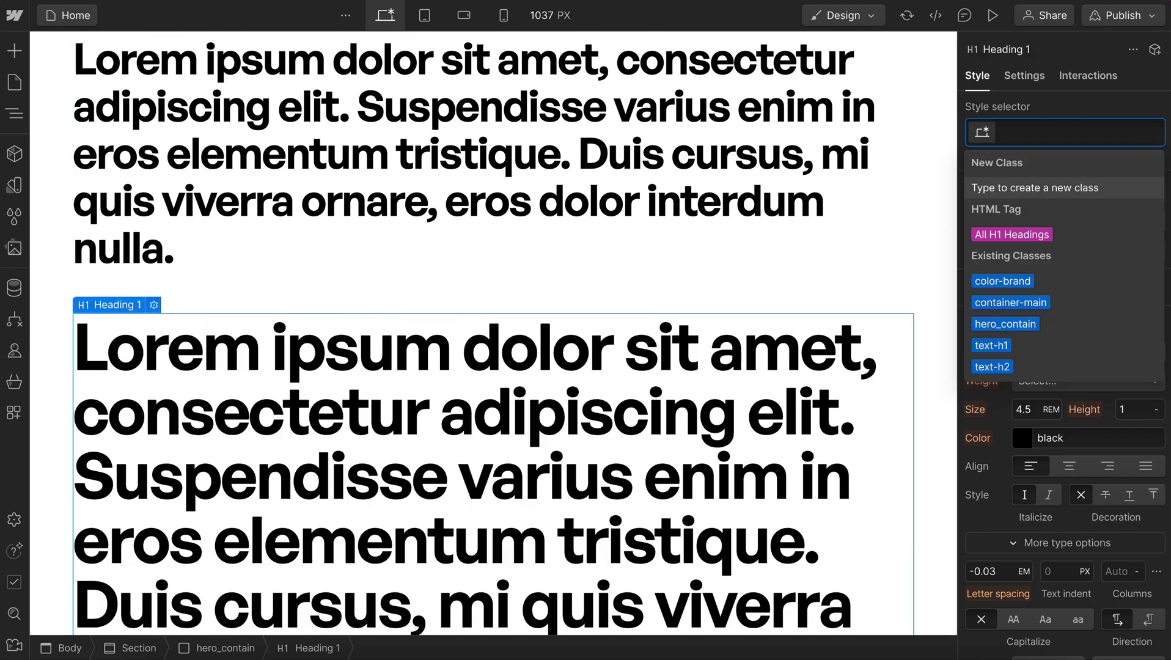
text(hero_)
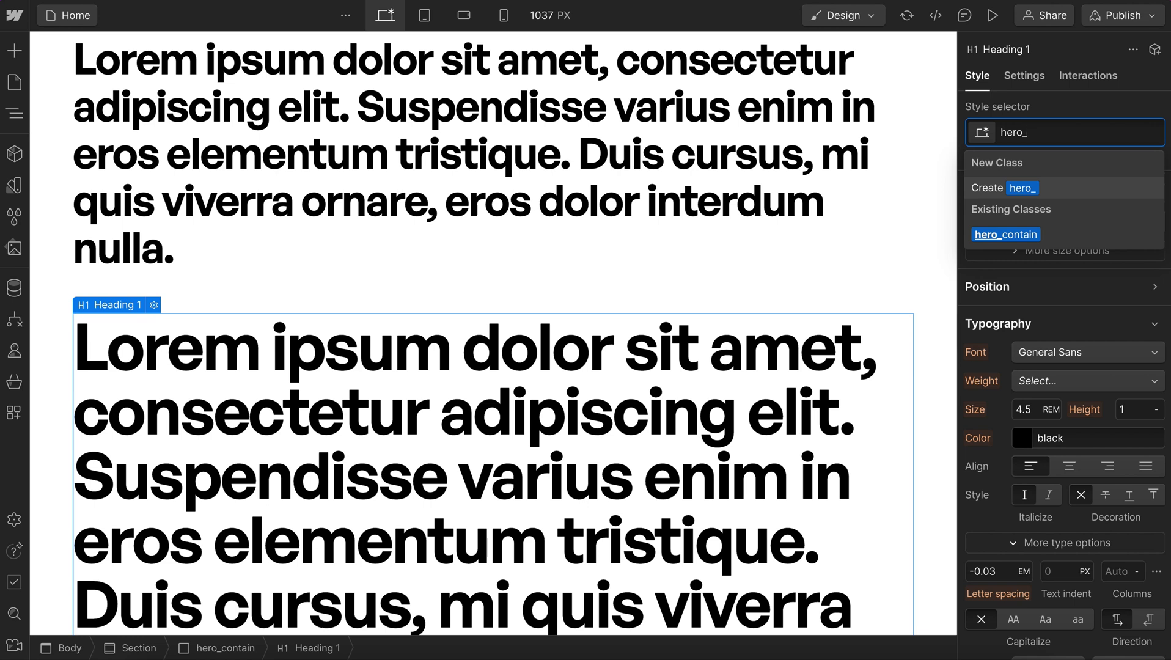
text(heading)
key(Return)
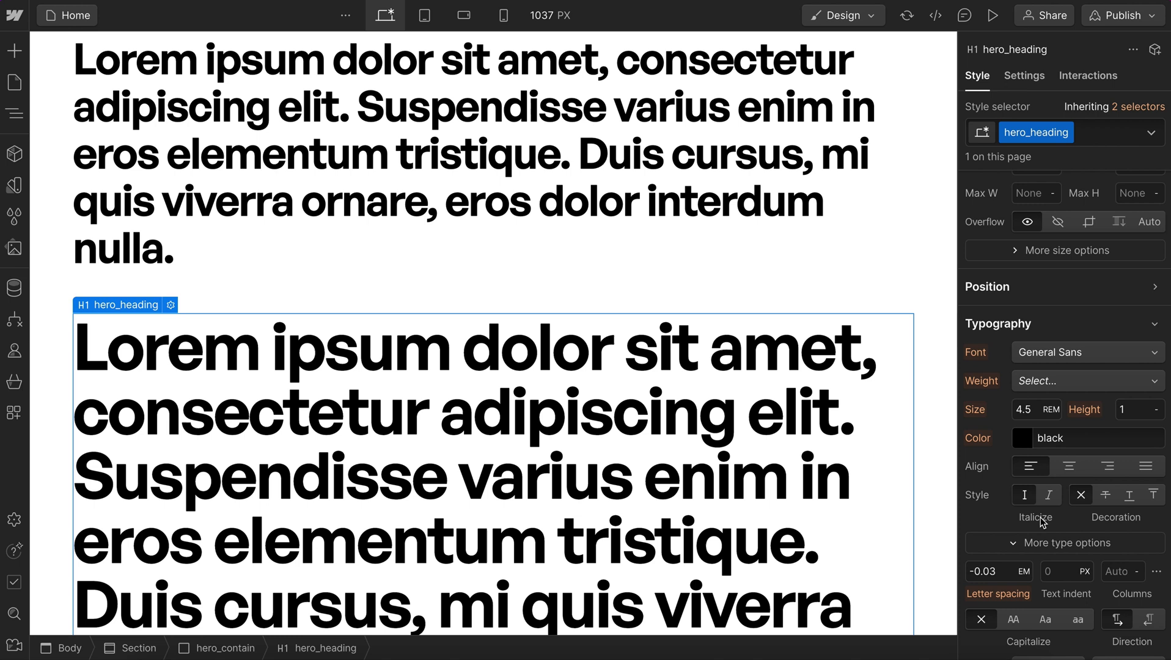
click(1013, 621)
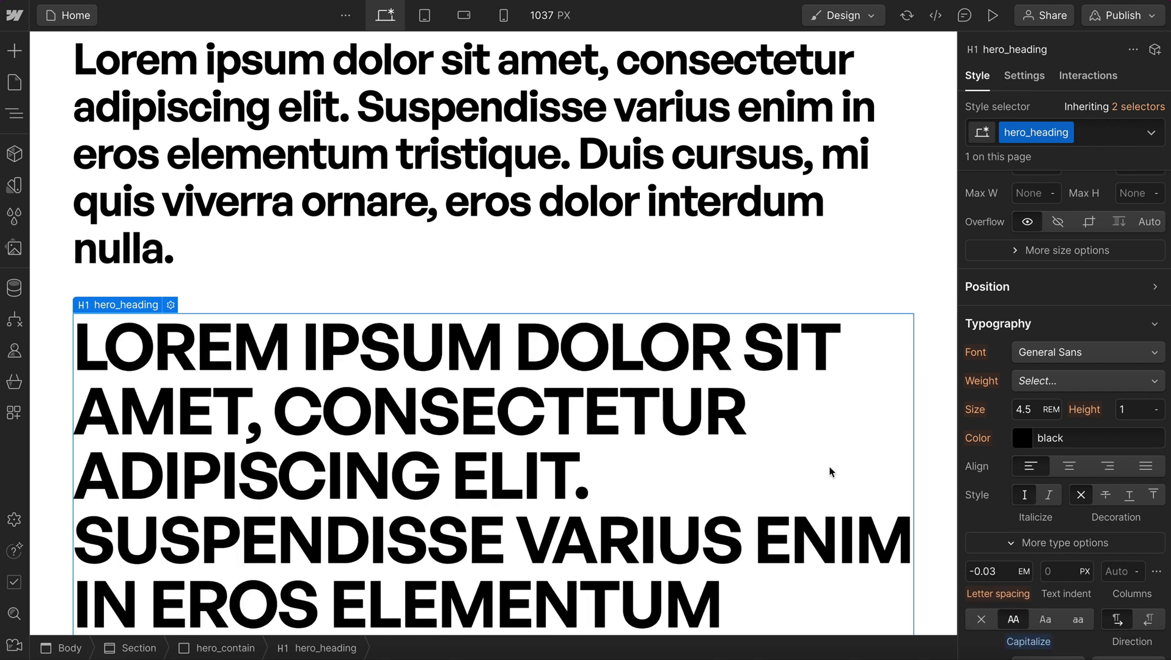
scroll(700, 340, up, 5)
click(315, 211)
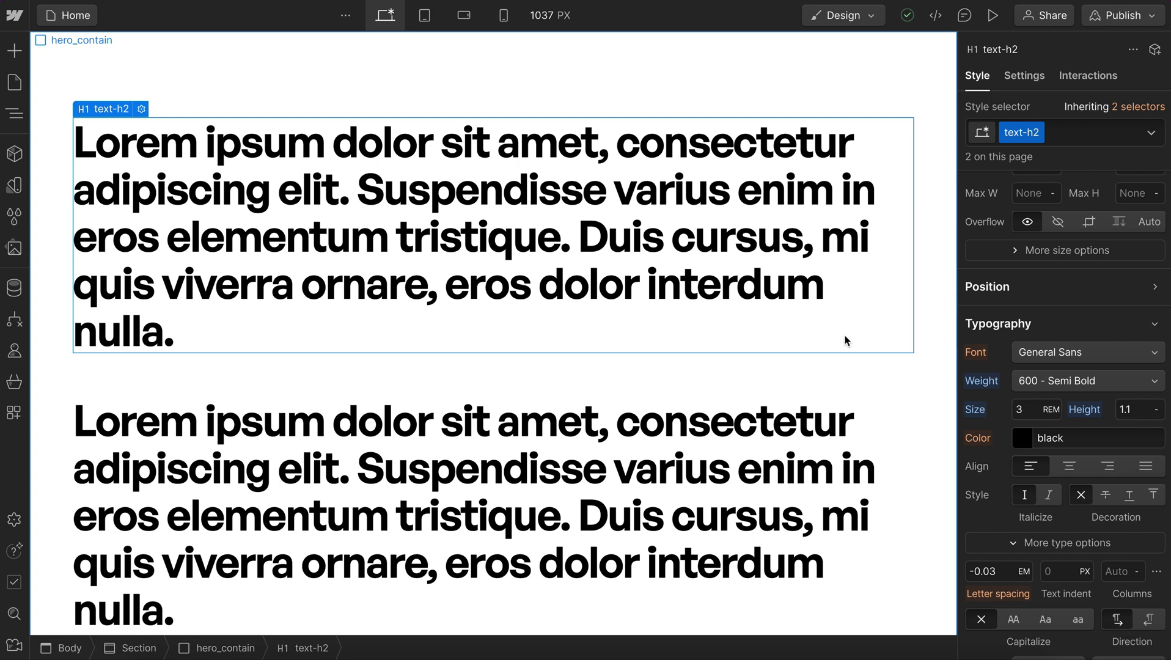
Add an is-hero combo class to the top heading with all capitals and 28ch max width
click(1086, 132)
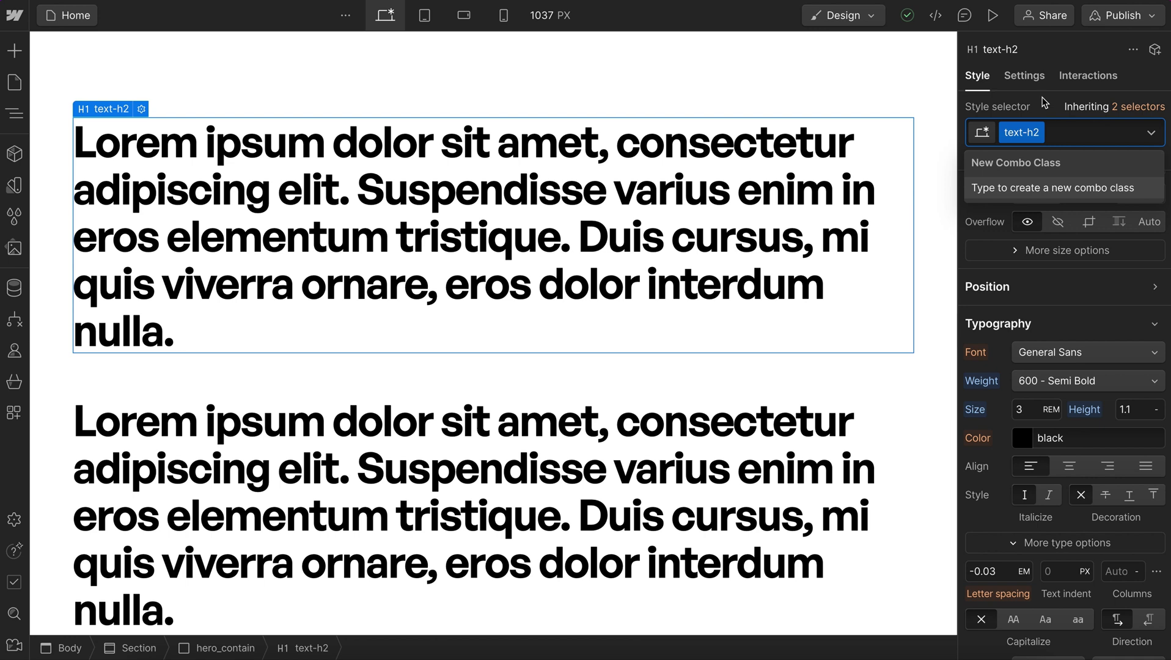
text(is)
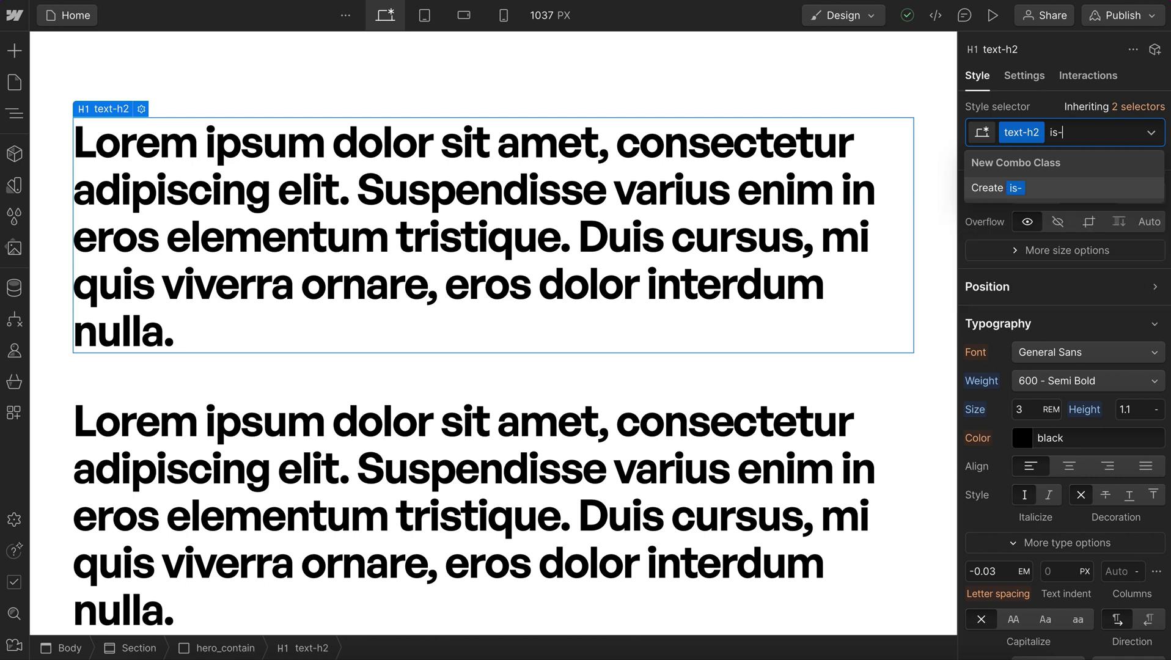
text(-hero)
key(Return)
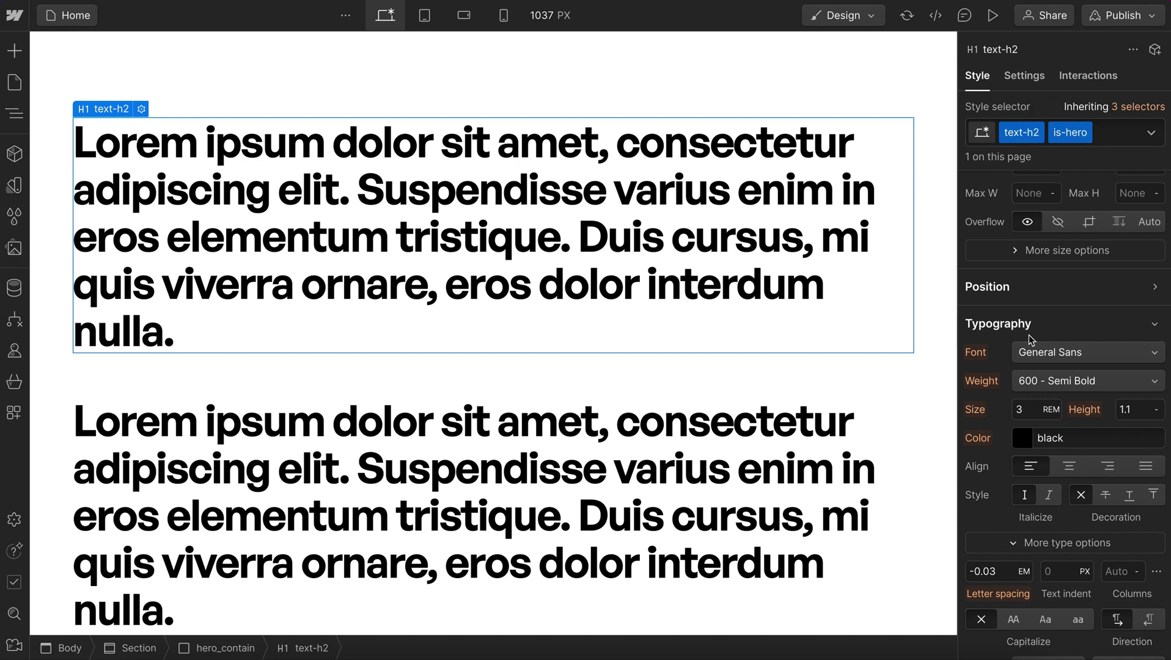
click(1012, 619)
click(1031, 193)
text(2)
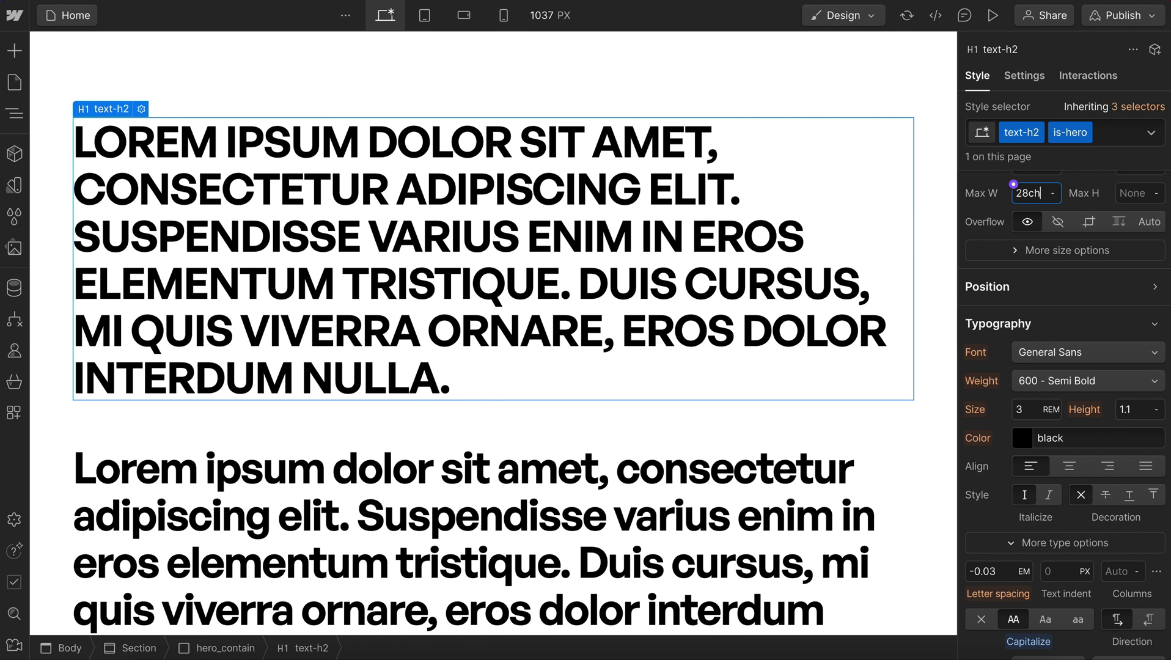
text(8ch)
key(Return)
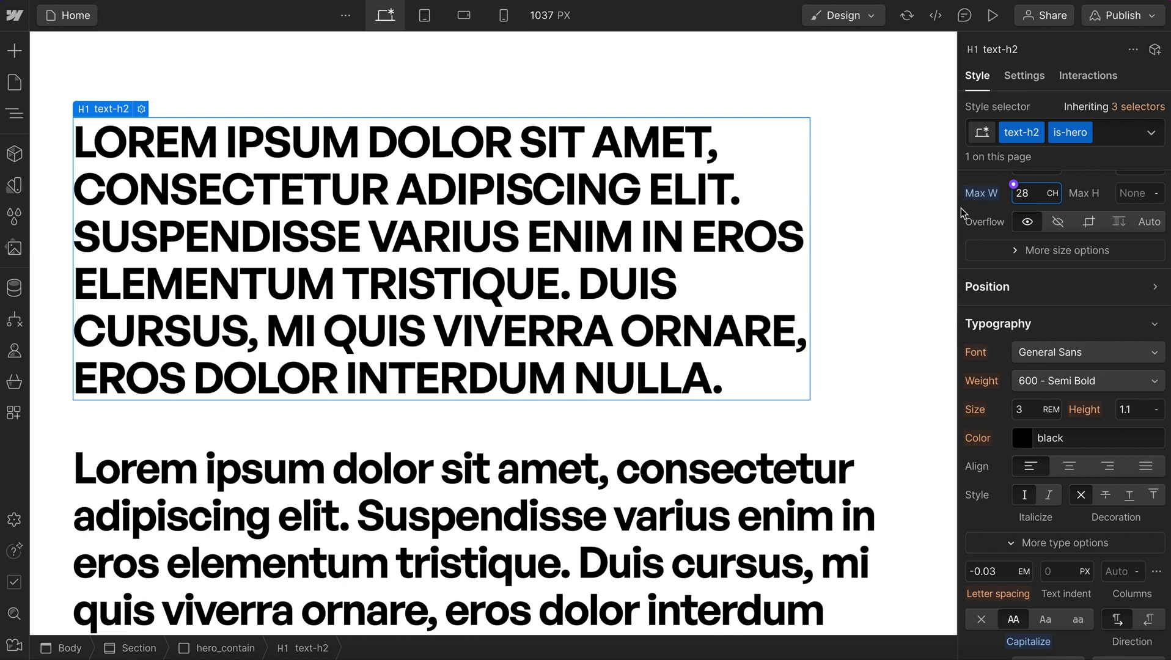
Try the is-hero combo on the lower heading, then remove it again
click(641, 502)
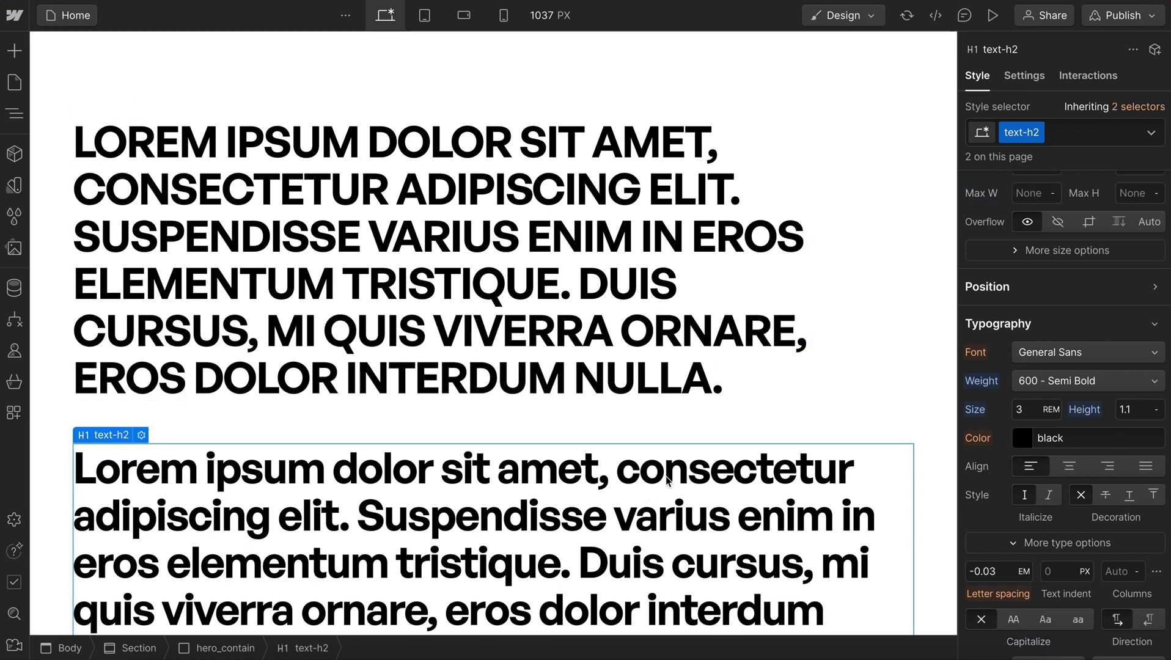
click(1095, 132)
click(993, 234)
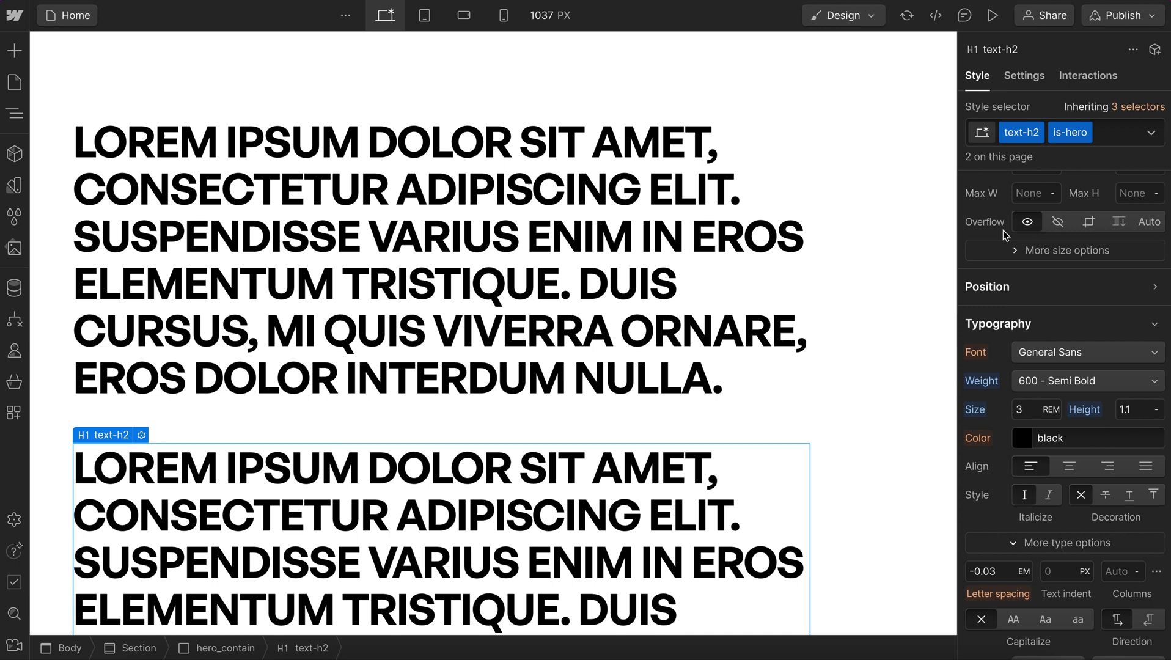
click(1112, 135)
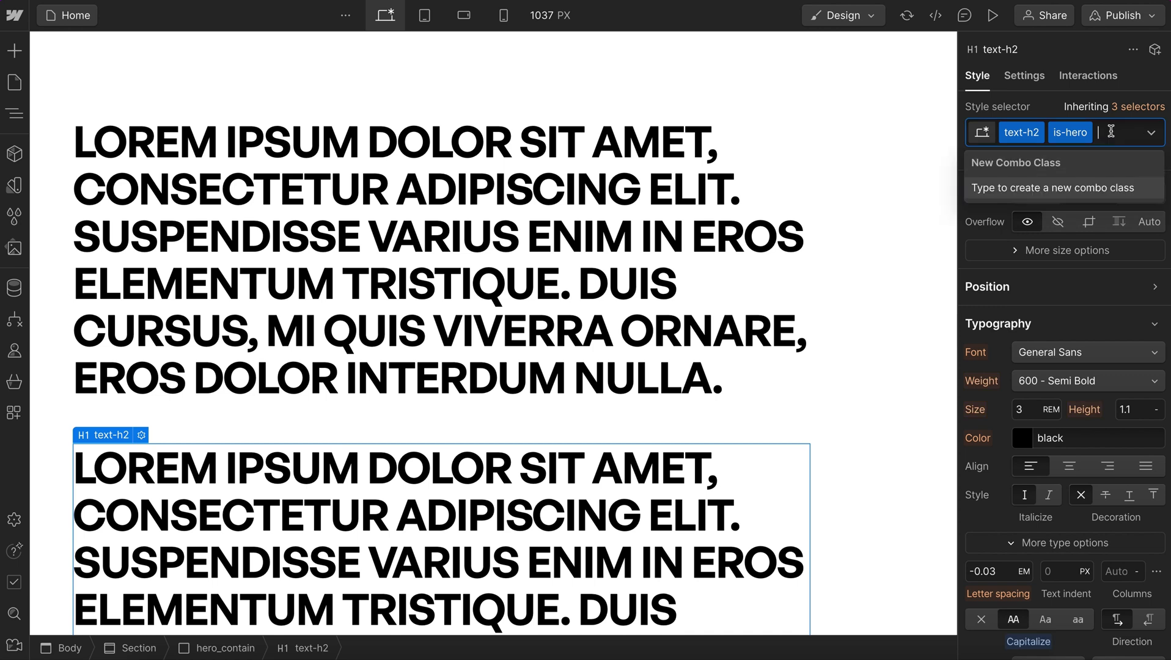
key(BackSpace)
key(Escape)
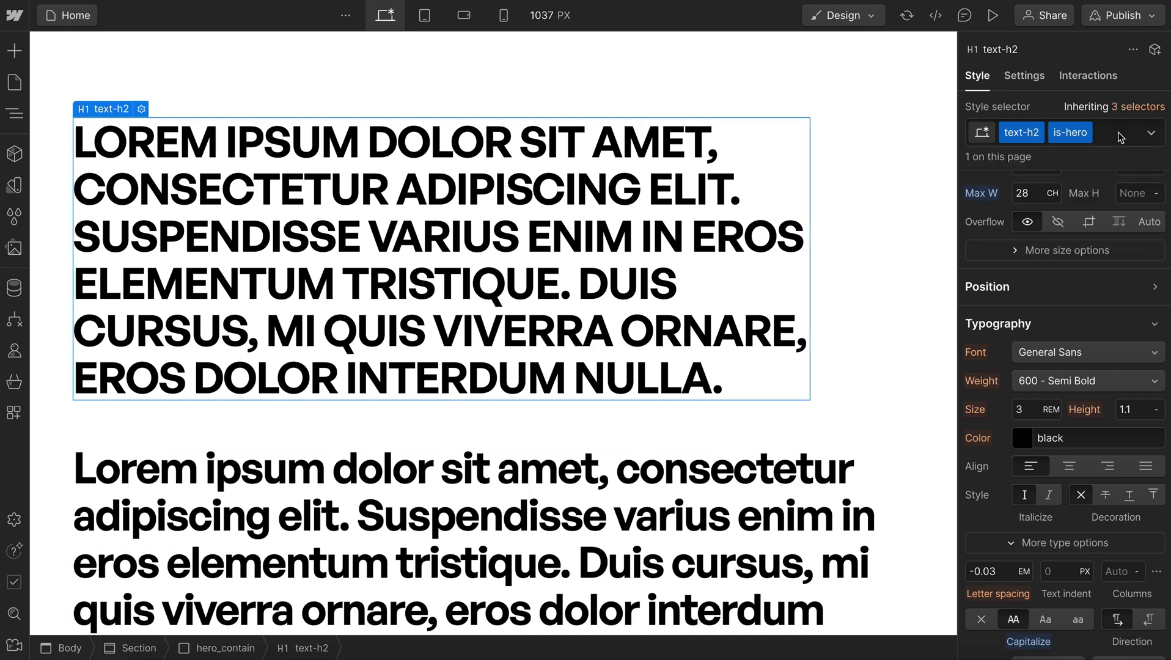
Add the color-brand combo class to the top heading, turning it blue
click(1119, 132)
text(color)
click(1027, 240)
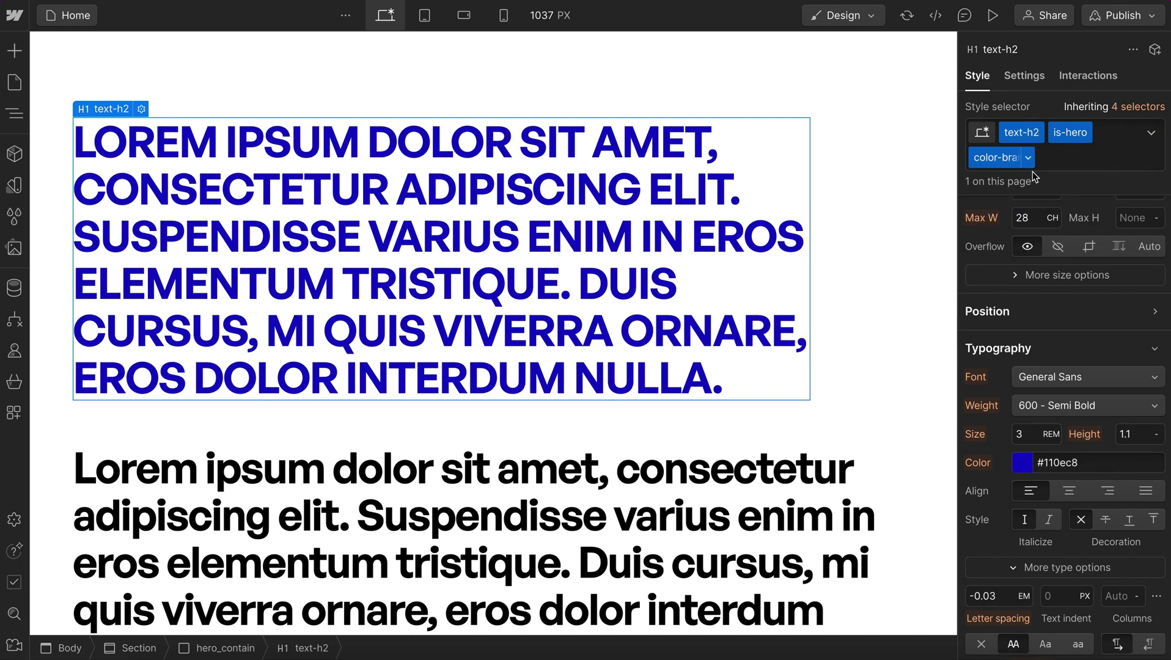
click(1070, 158)
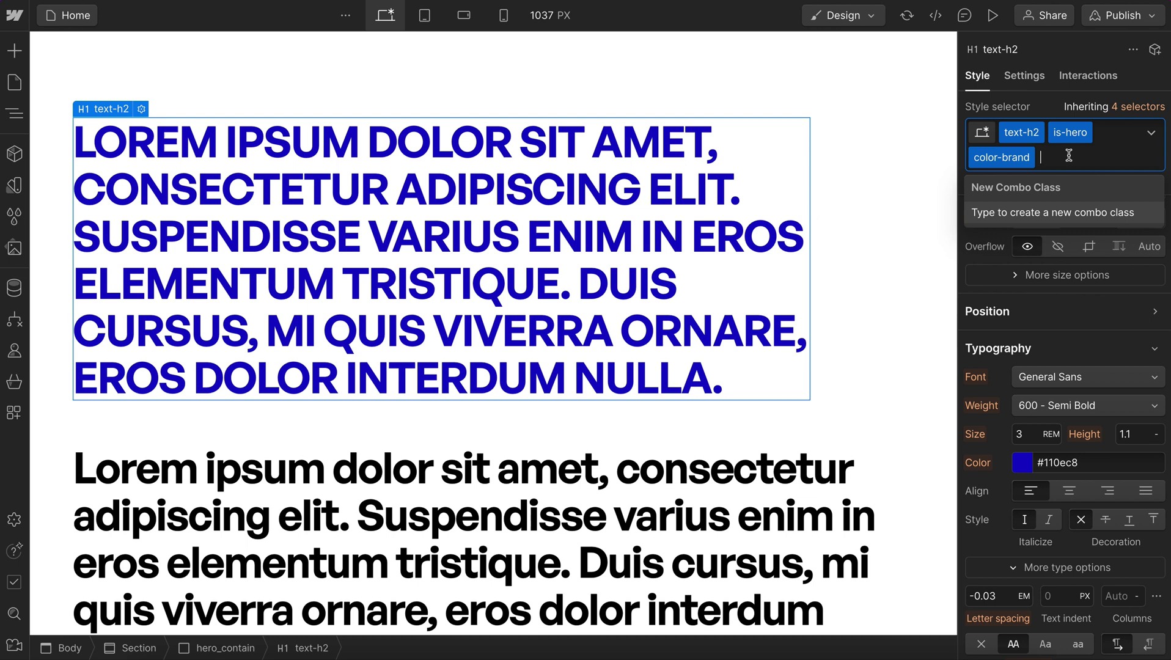
Strip color-brand, is-hero and text-h2 from the top heading and apply text-h1 instead
key(BackSpace)
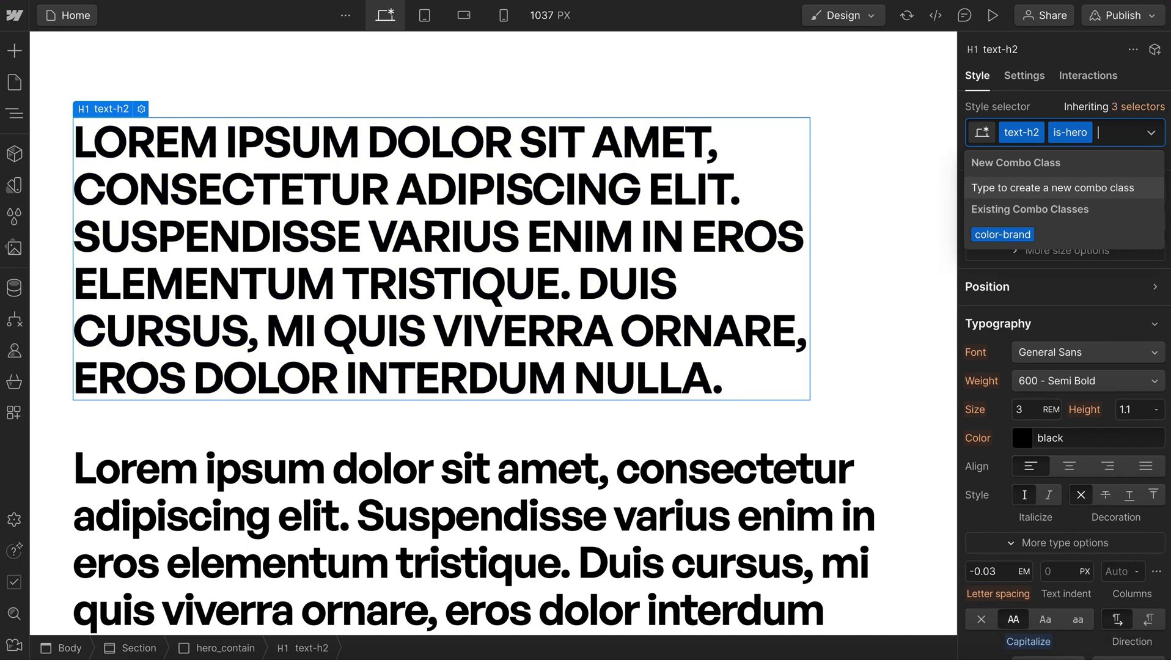
key(BackSpace)
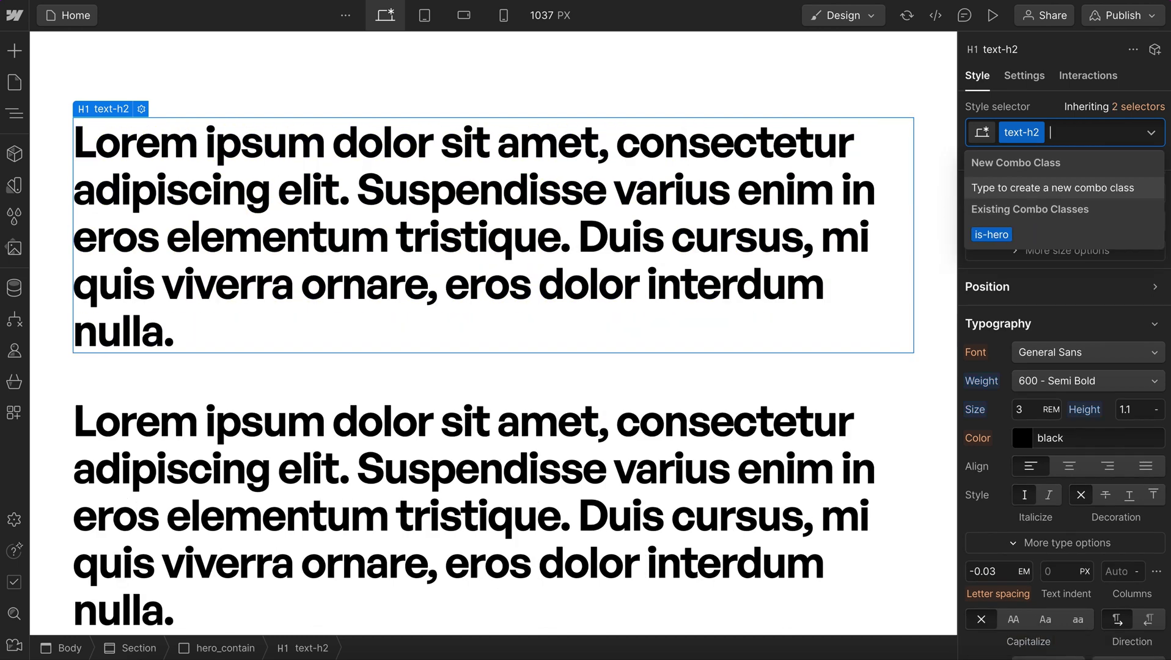
key(BackSpace)
text(h1)
key(BackSpace)
key(BackSpace)
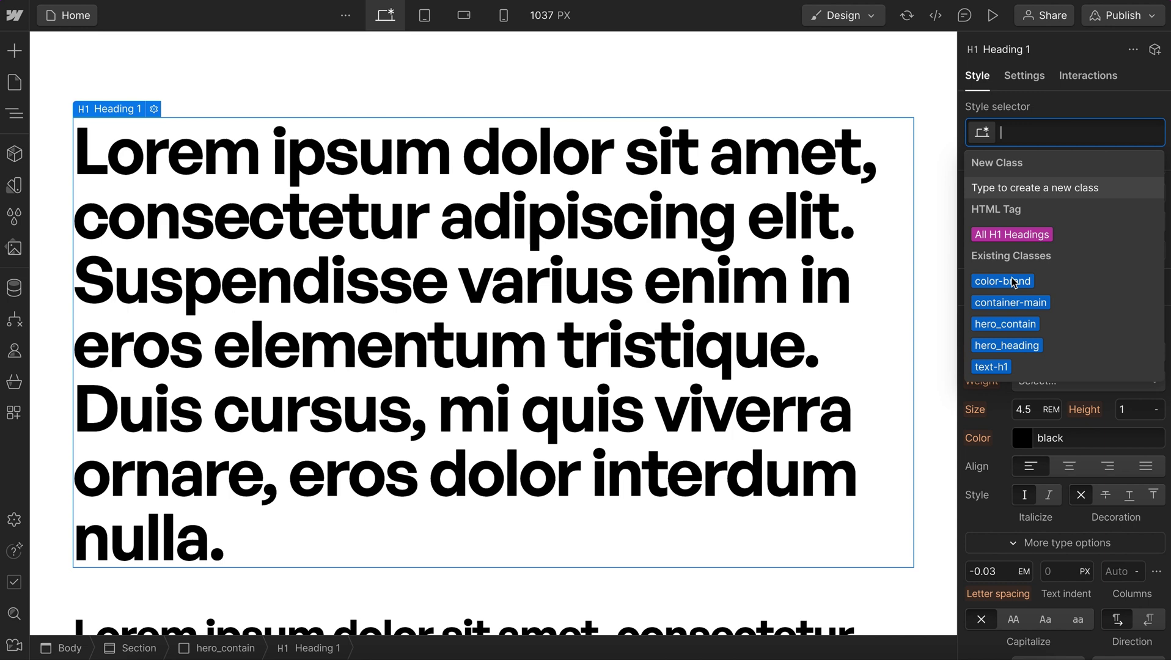
click(990, 281)
click(1083, 132)
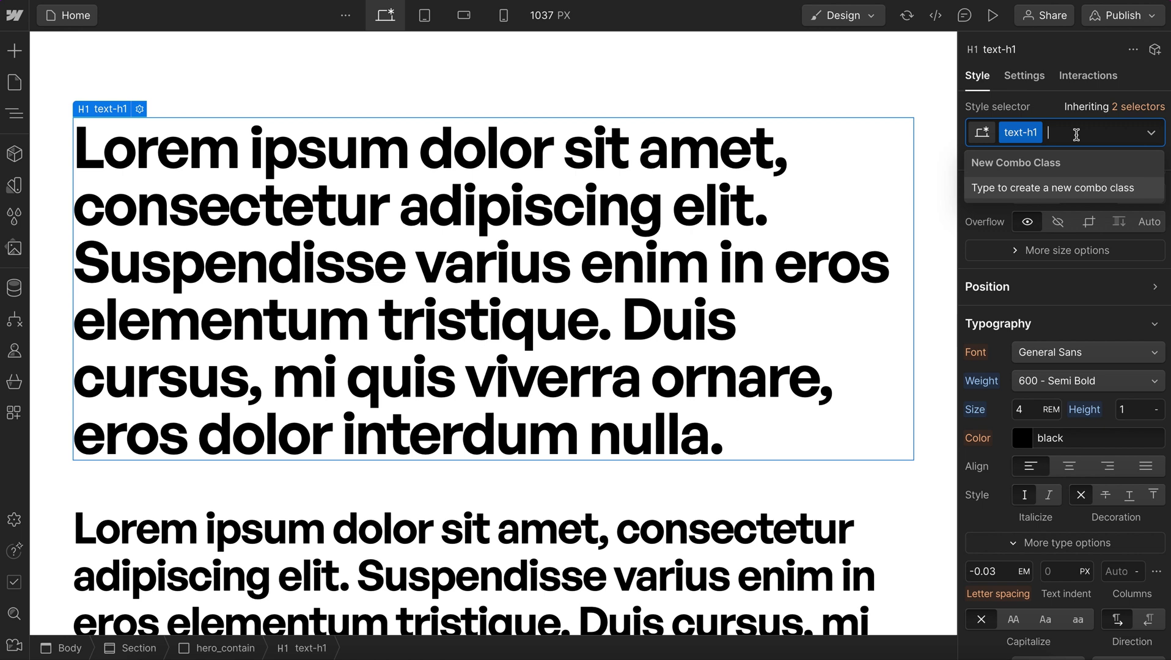
key(ctrl+z)
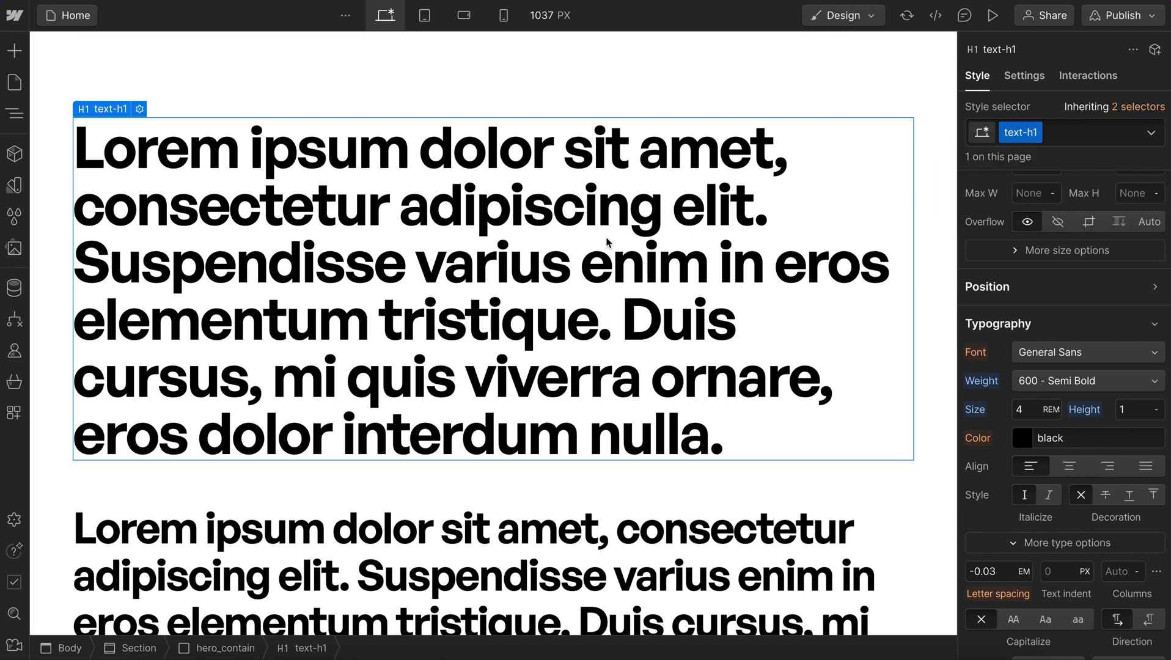
Give the uppercase hero heading a 28 max width and add the text-h2 combo class
scroll(591, 275, down, 7)
click(733, 232)
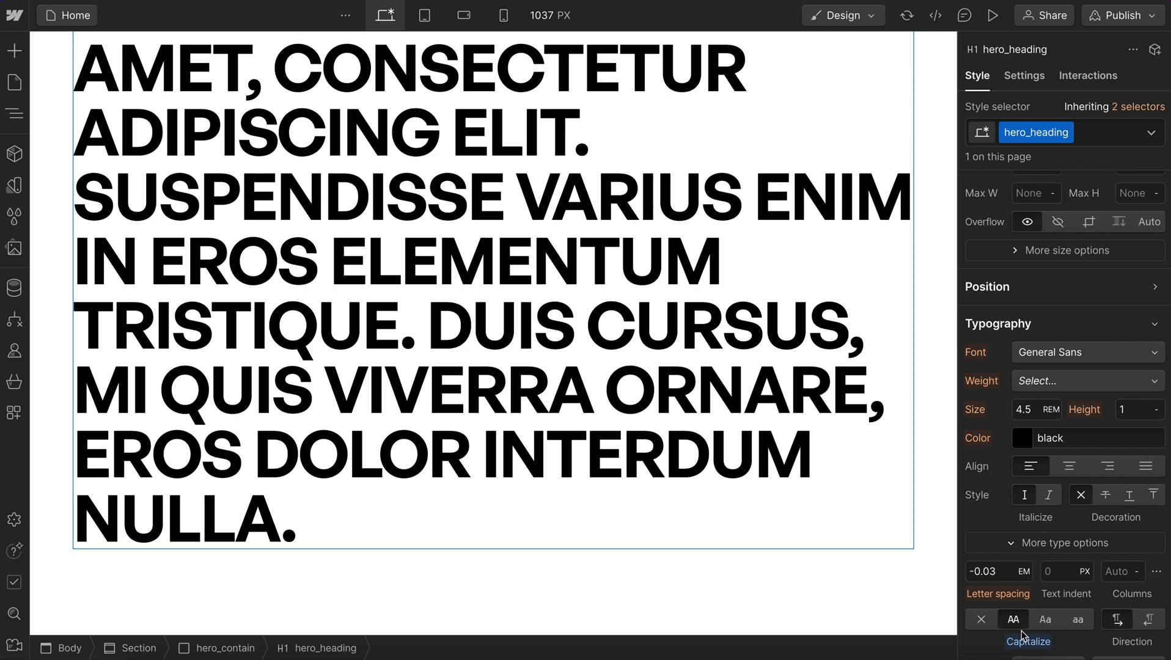
click(1031, 193)
text(28)
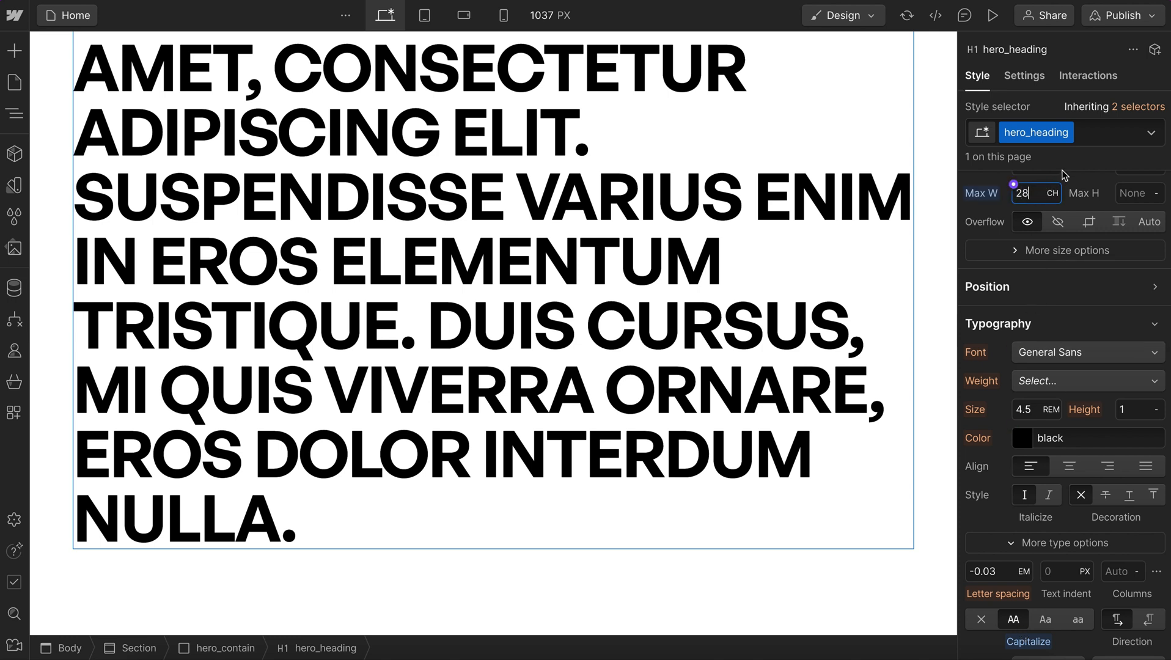
click(1088, 135)
text(h1)
key(BackSpace)
text(2)
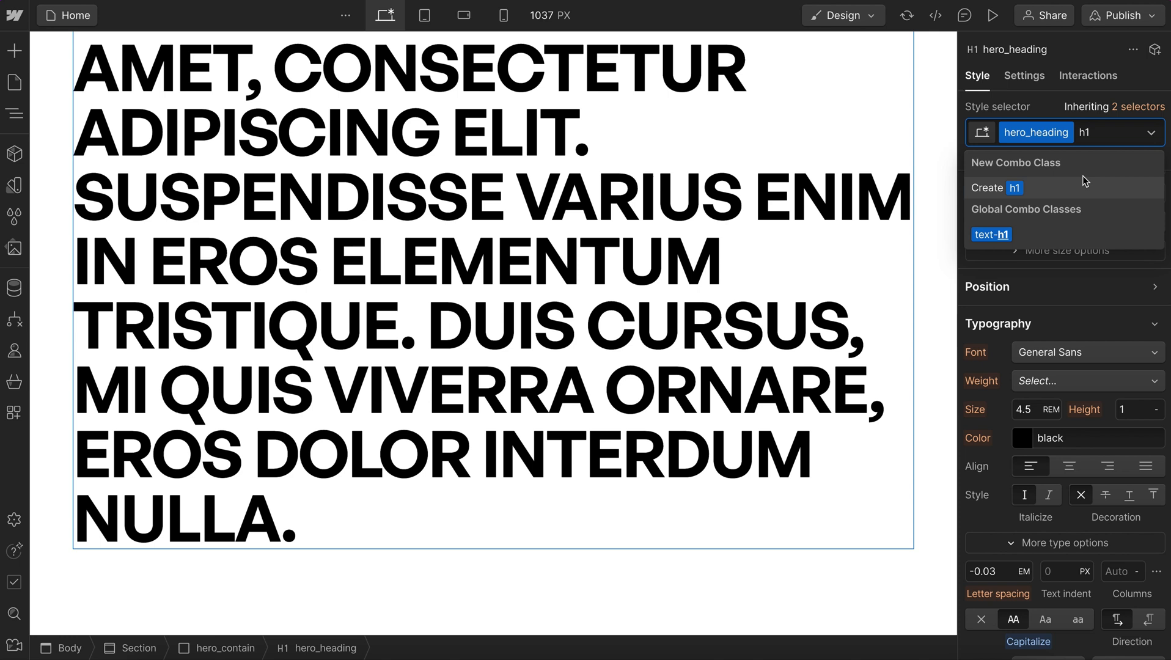
click(1025, 237)
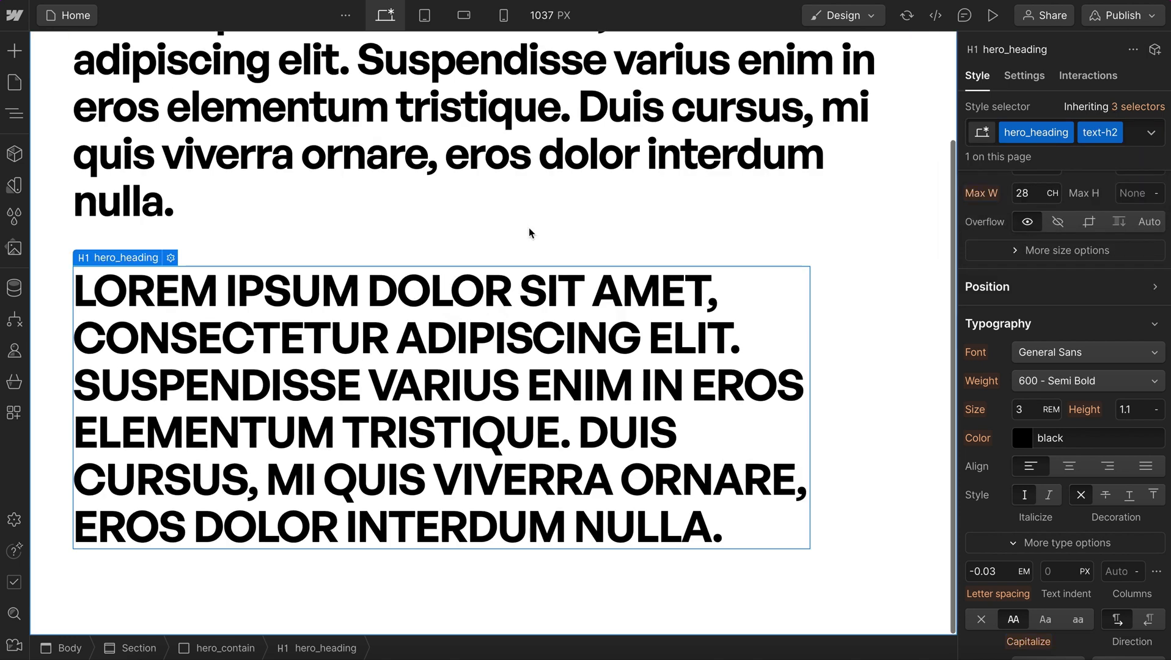
Set the text-h2 font size to 2.8 REM on the upper heading
scroll(529, 228, up, 2)
click(169, 123)
click(1019, 410)
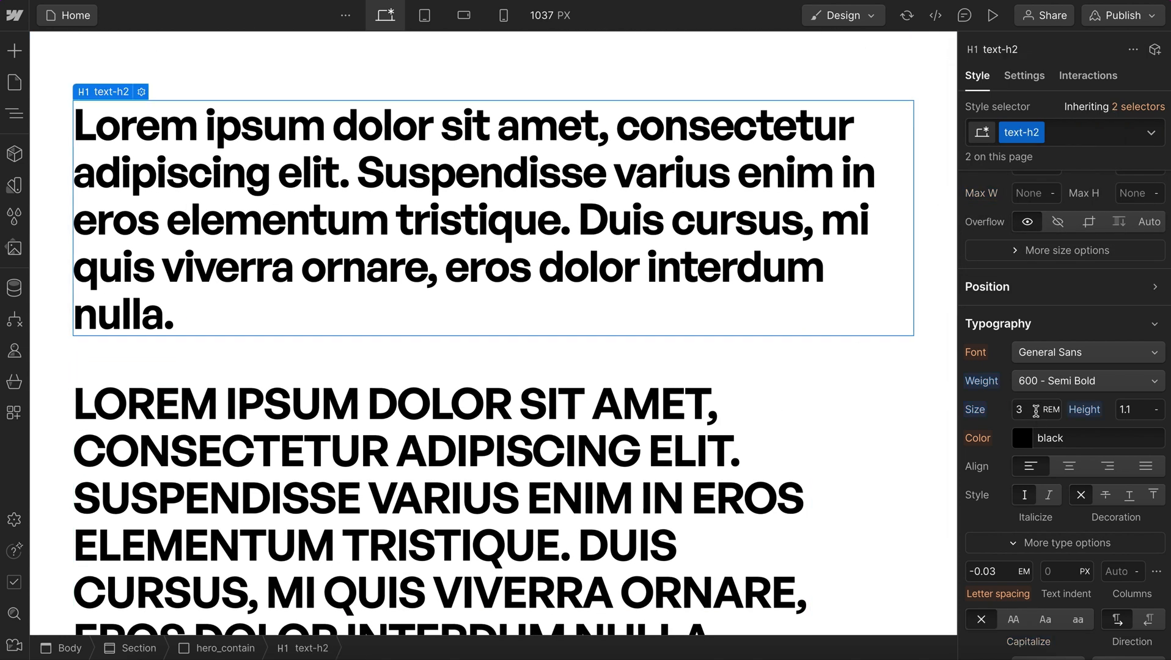
text(2.8)
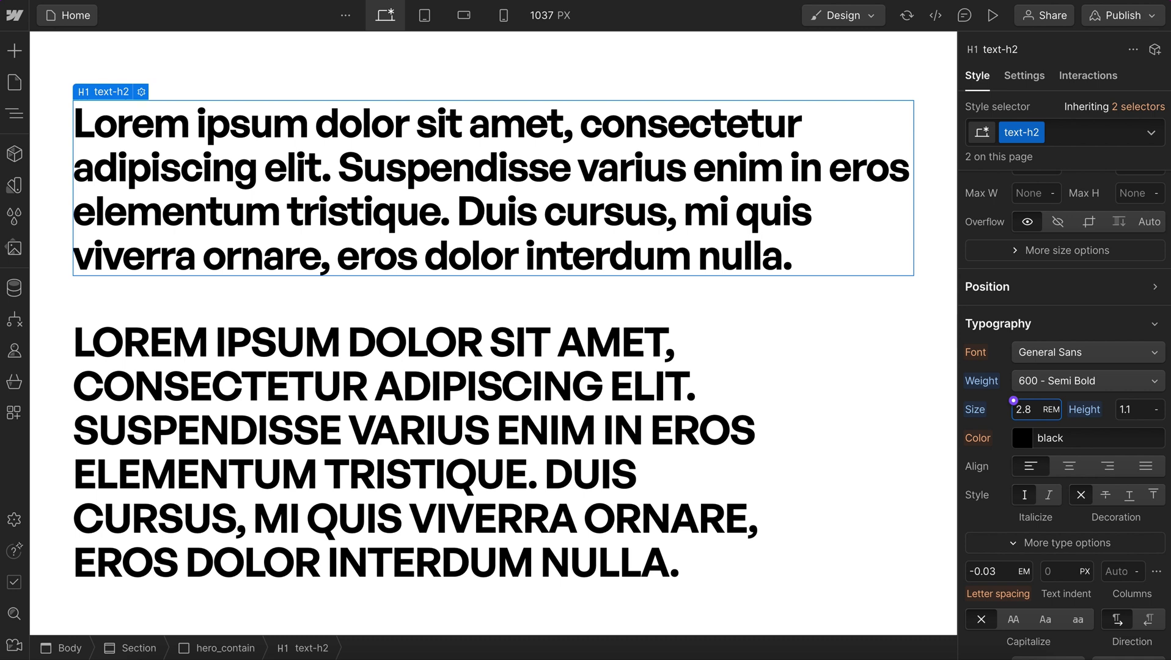
On the hero_heading base class, test a red text colour and reset it to black
click(189, 359)
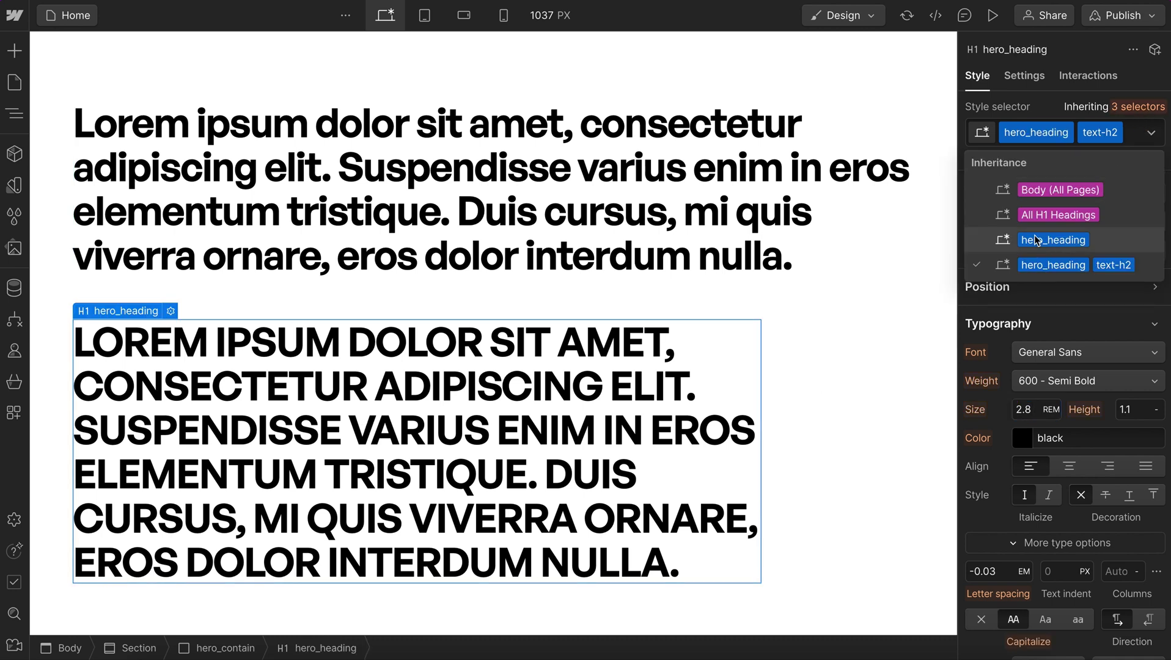
key(BackSpace)
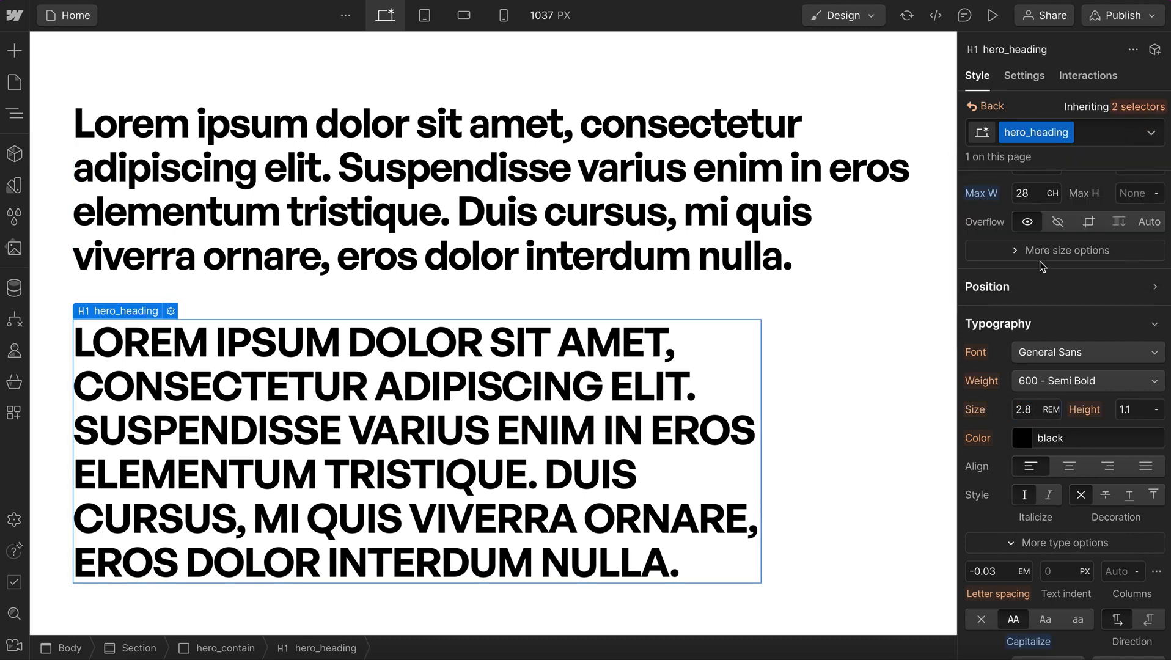
click(1038, 438)
drag(1137, 202, 1137, 159)
click(1100, 110)
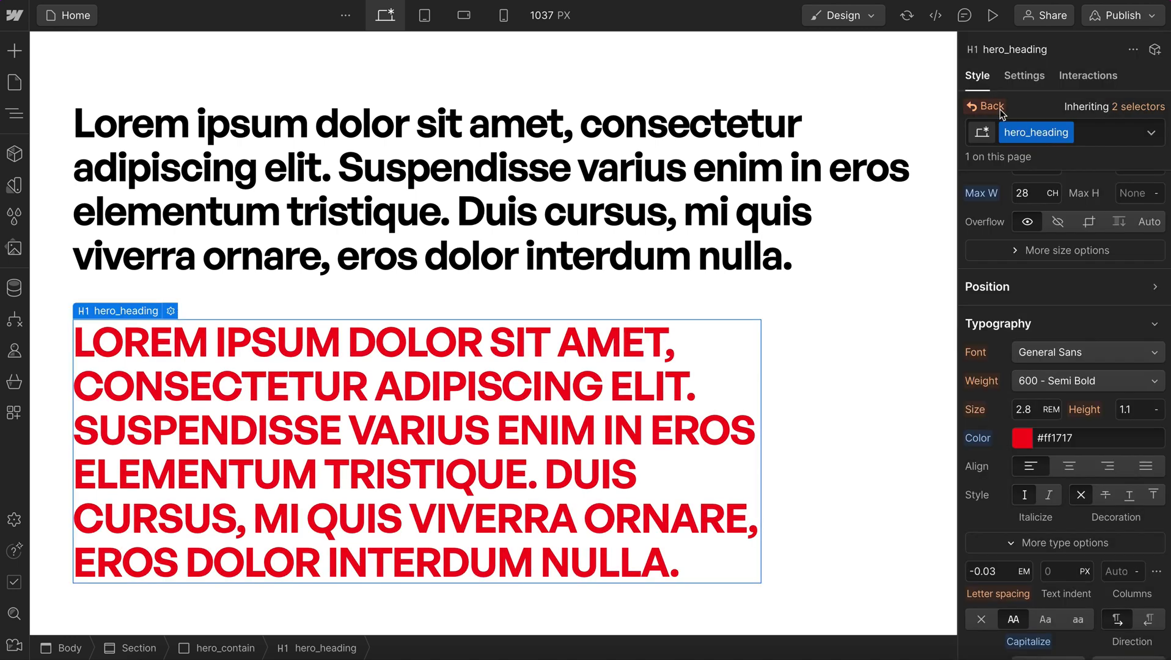
click(978, 438)
click(956, 460)
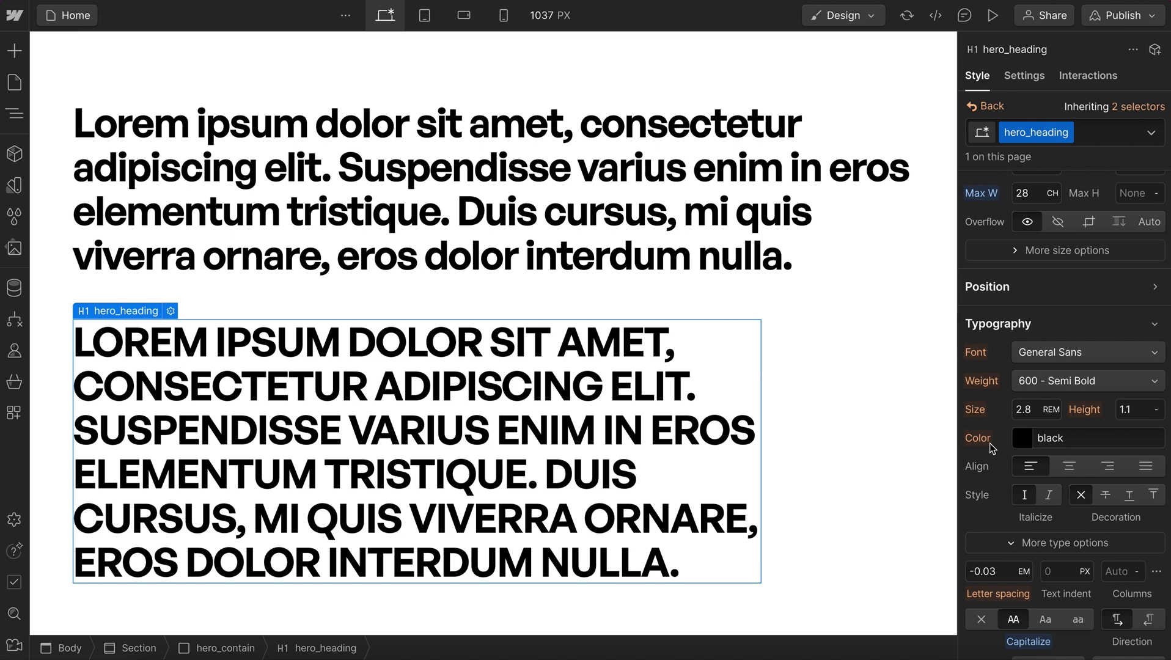
Add the color-brand combo to the hero_heading text-h2 combination, making it blue
click(985, 109)
click(1133, 135)
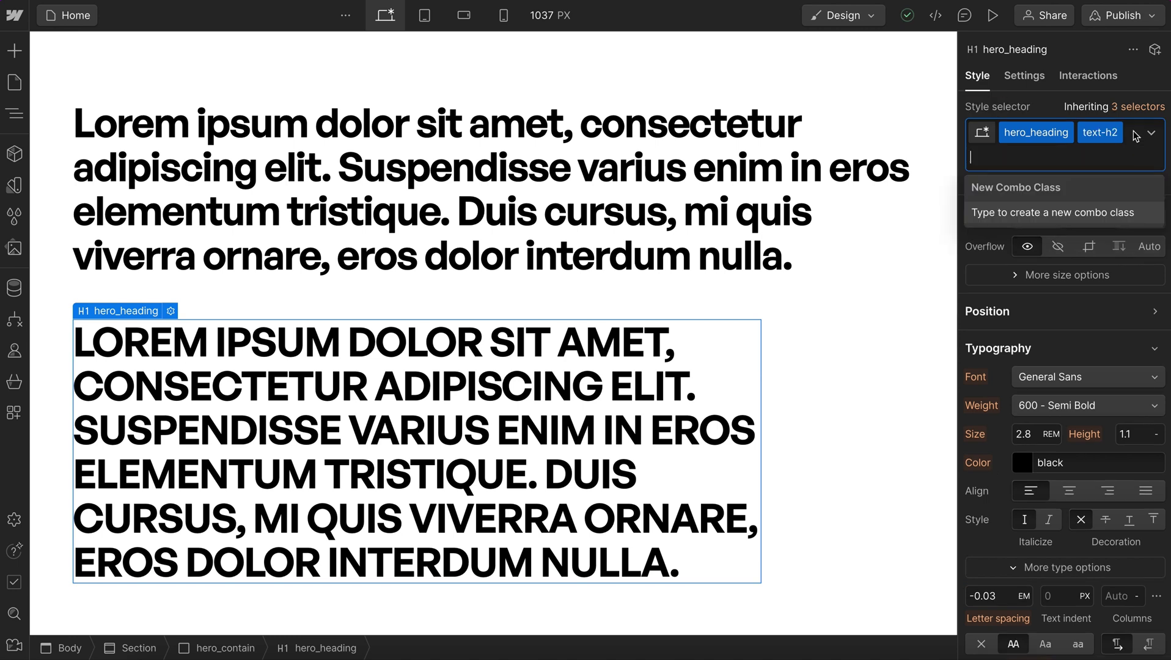
text(colo)
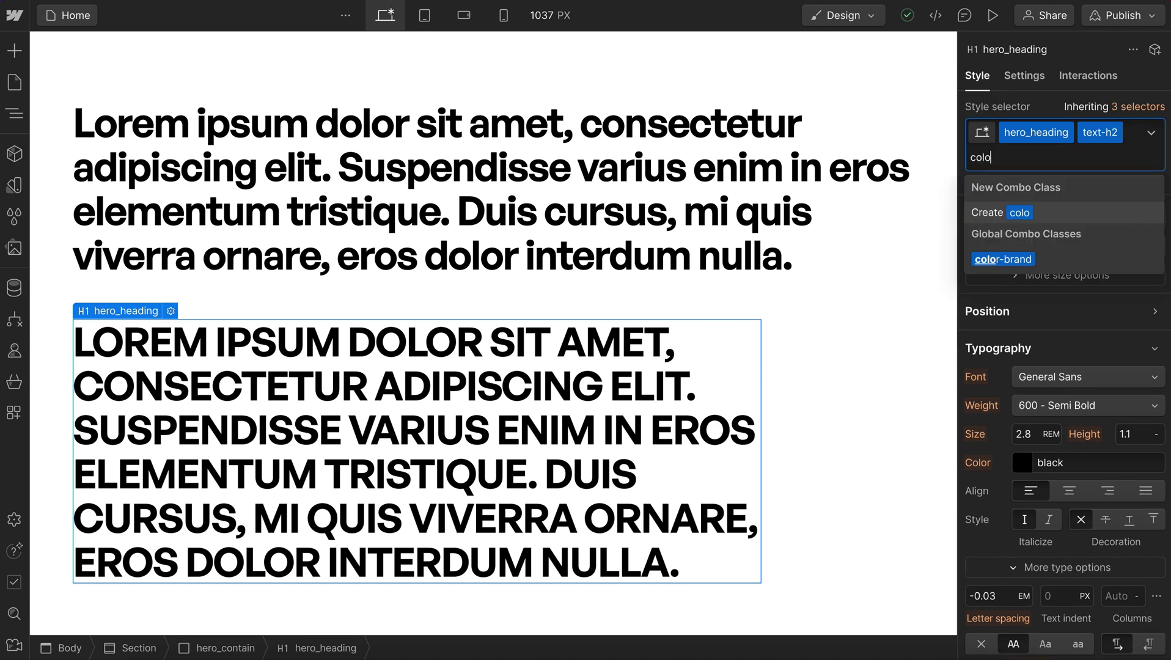
click(1020, 259)
click(1073, 159)
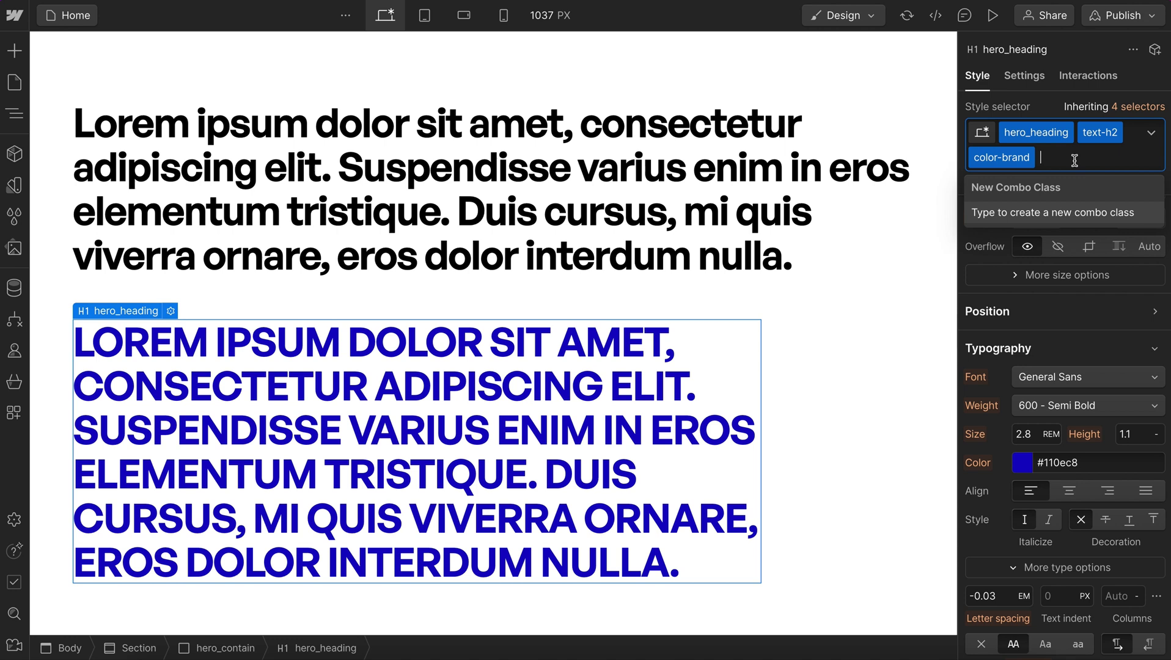
Replace the hero heading's combo classes with text-h1 and inspect its inherited selectors
key(BackSpace)
key(BackSpace)
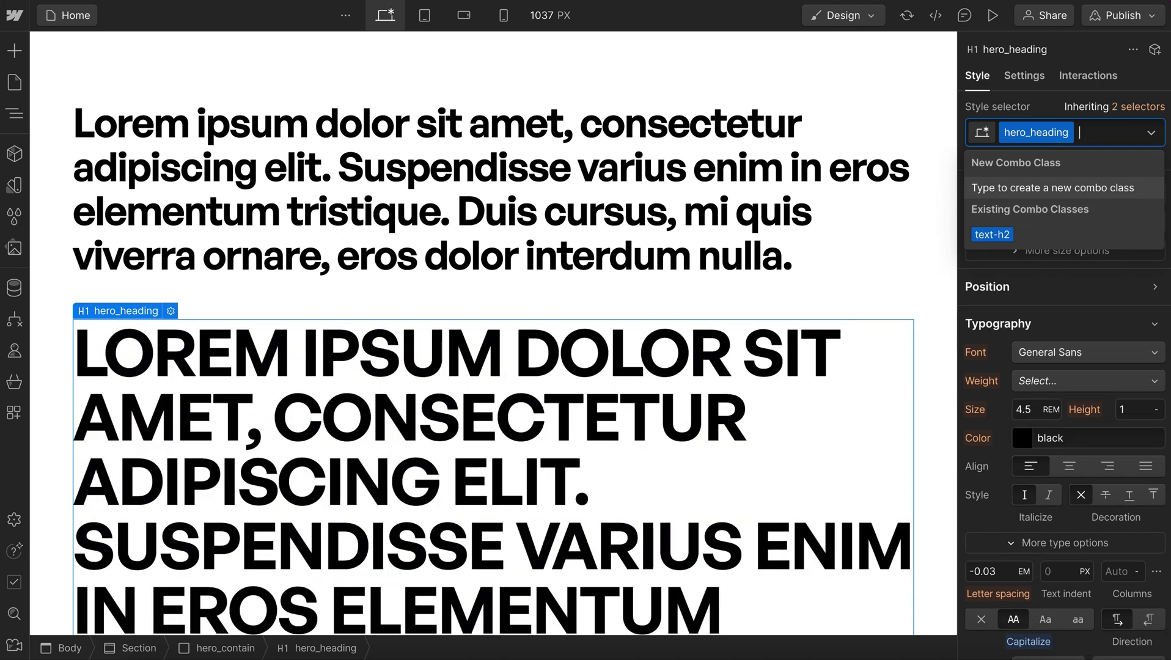
text(h1)
click(1012, 232)
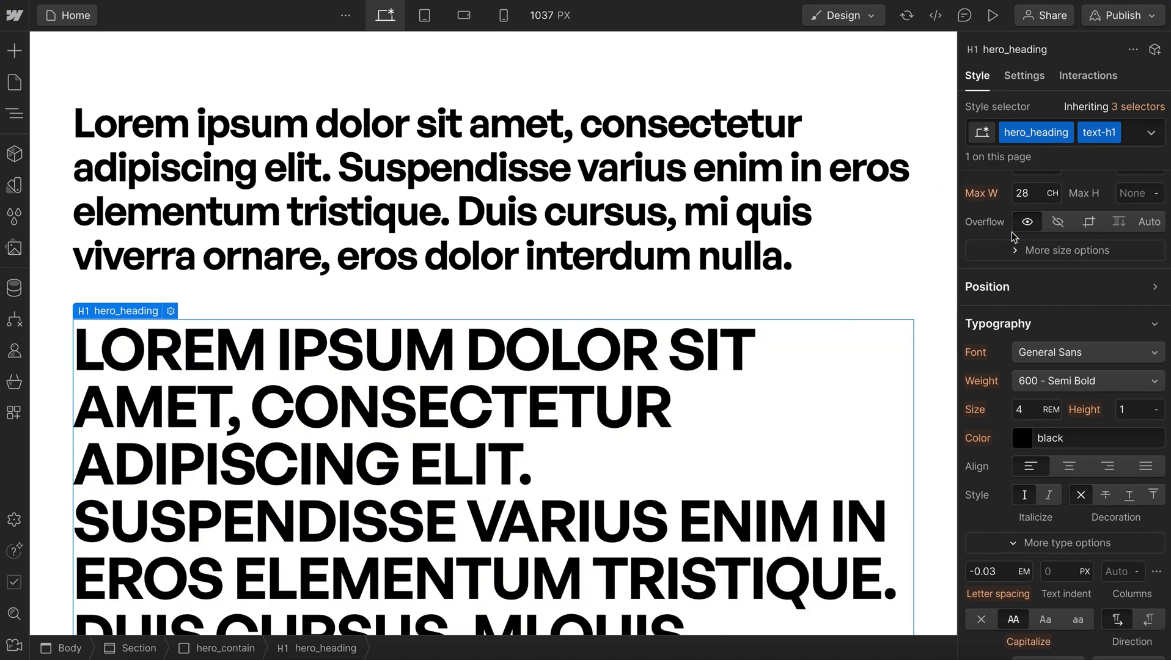
click(1137, 106)
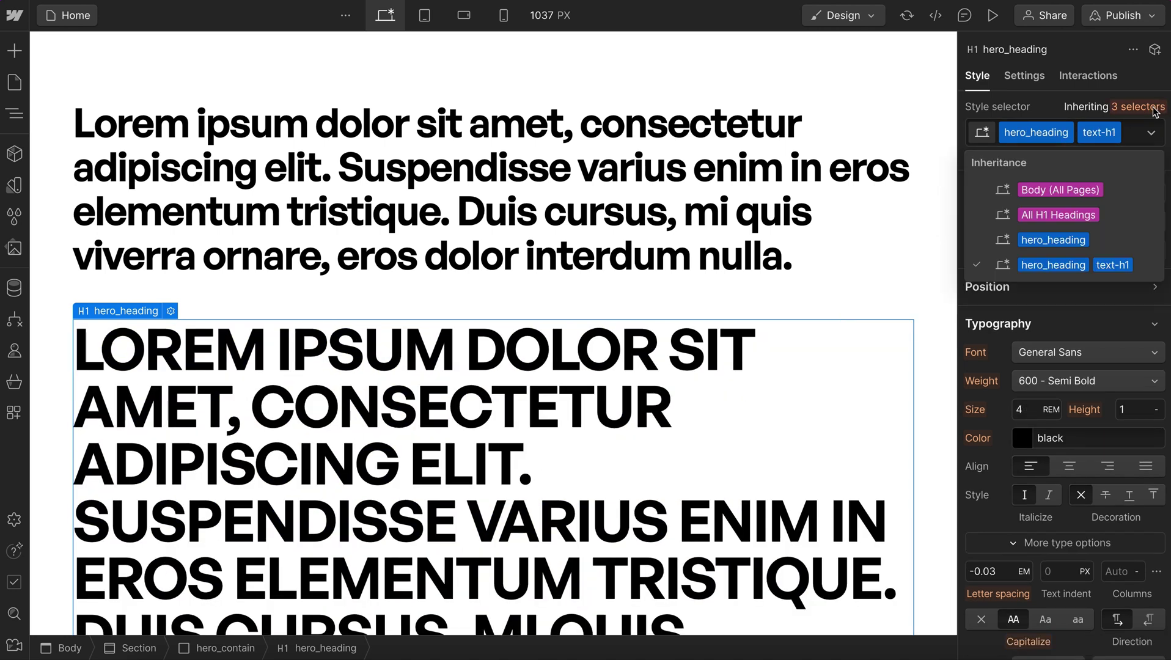
click(1053, 234)
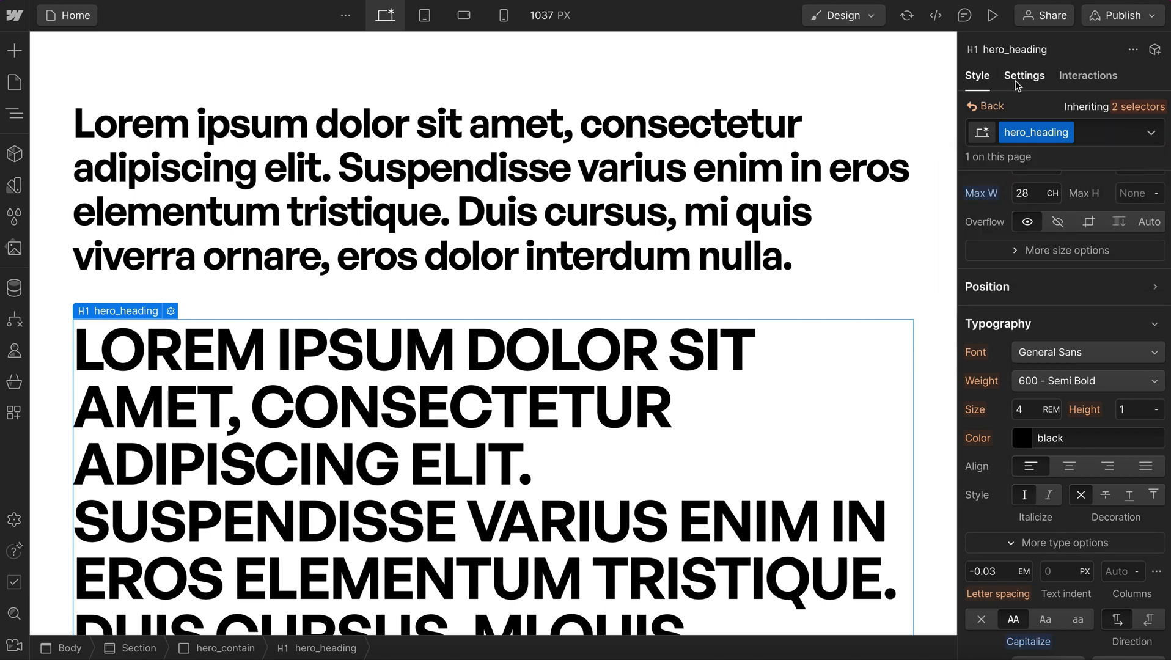
click(985, 106)
Swap the text-h1 combo back to text-h2 and switch to the 320 PX mobile breakpoint
click(1132, 136)
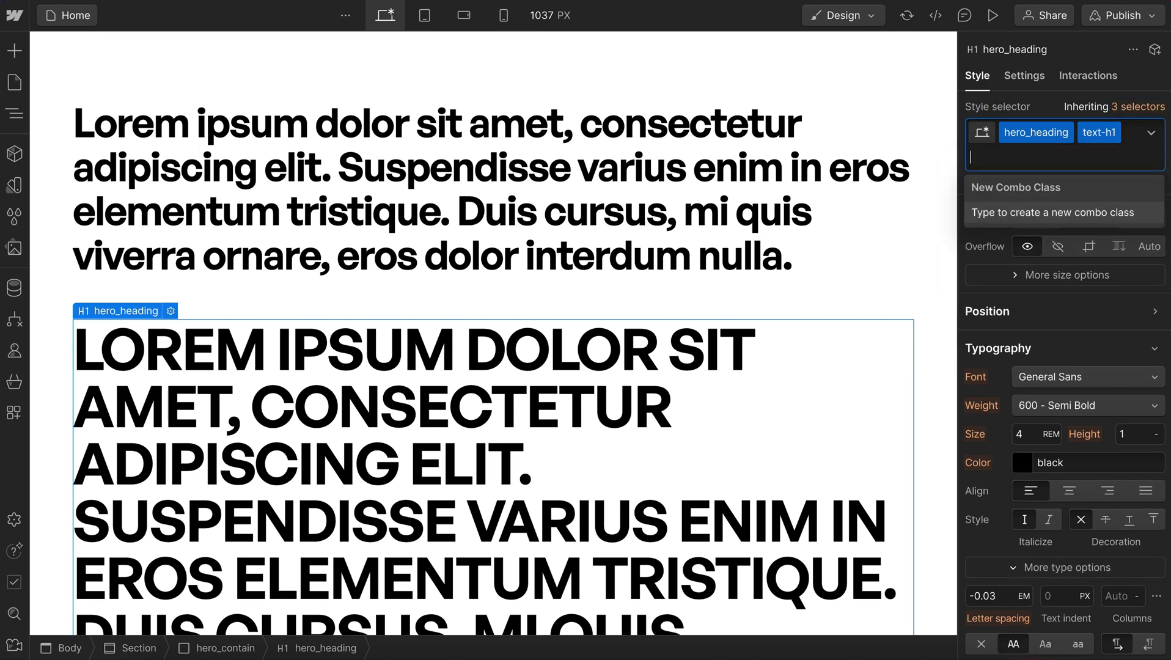
key(BackSpace)
click(1021, 258)
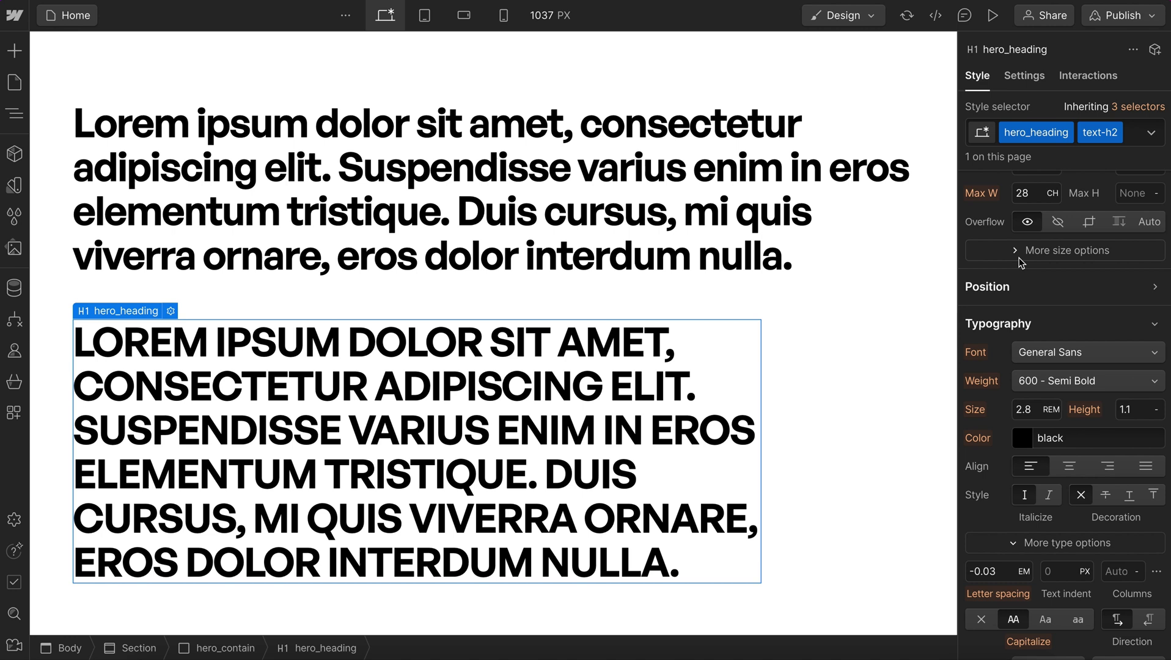
click(518, 235)
click(506, 16)
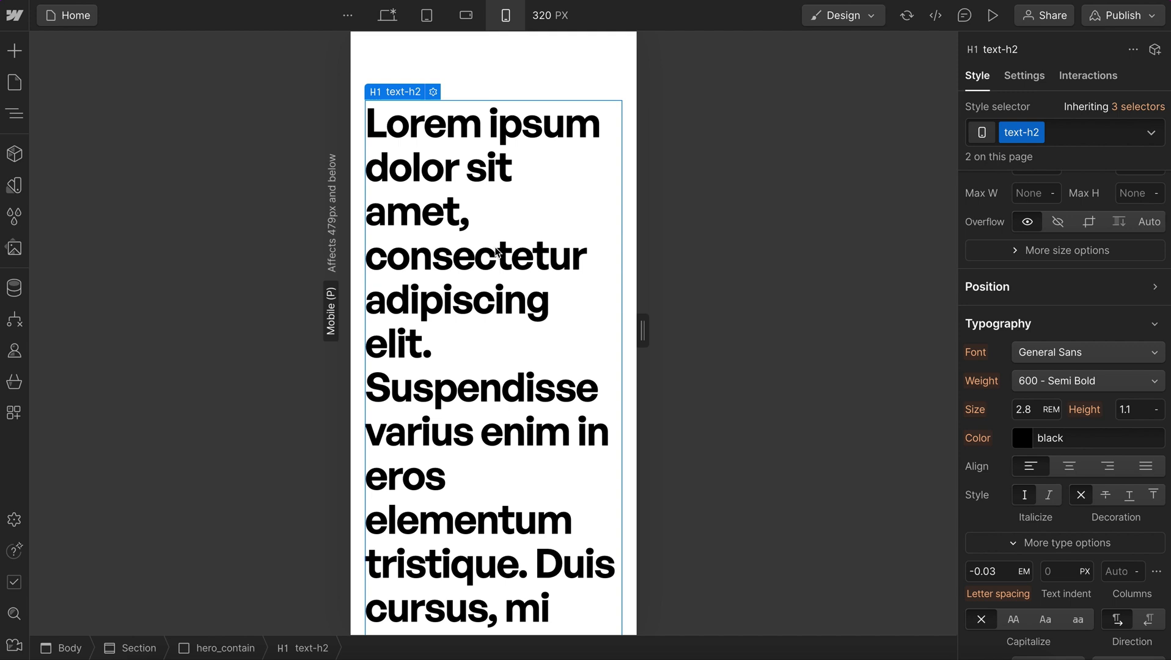
On mobile, set the hero_heading size to 2 REM without text-h2, then re-add the text-h2 combo
scroll(496, 251, down, 5)
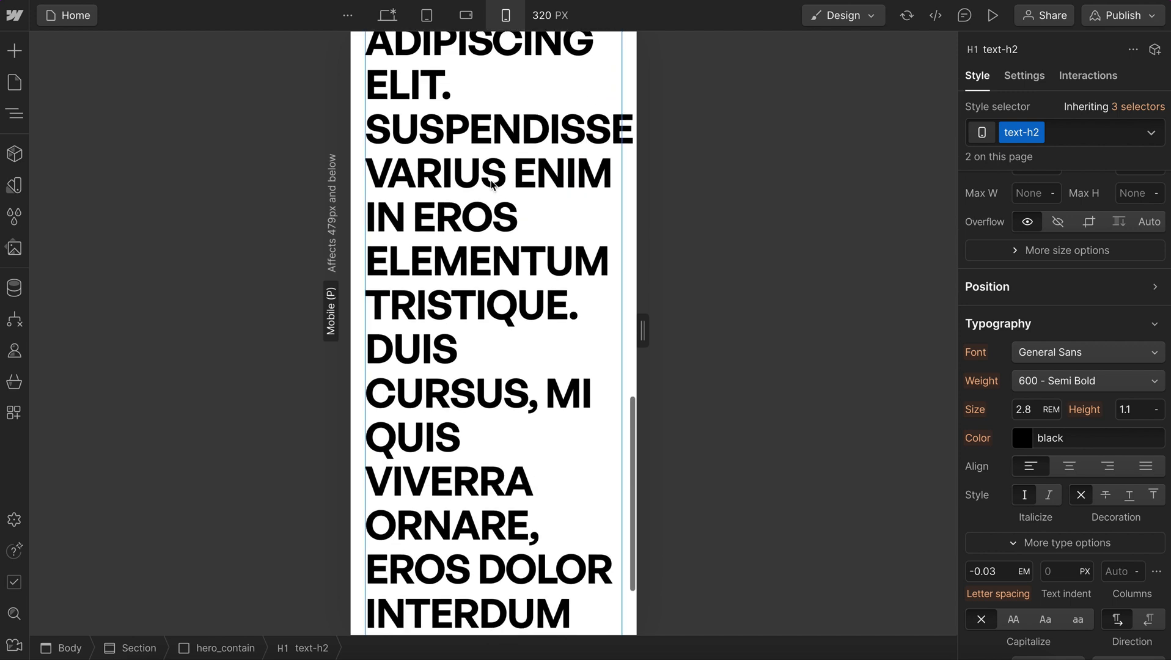
scroll(493, 183, up, 3)
scroll(492, 183, up, 3)
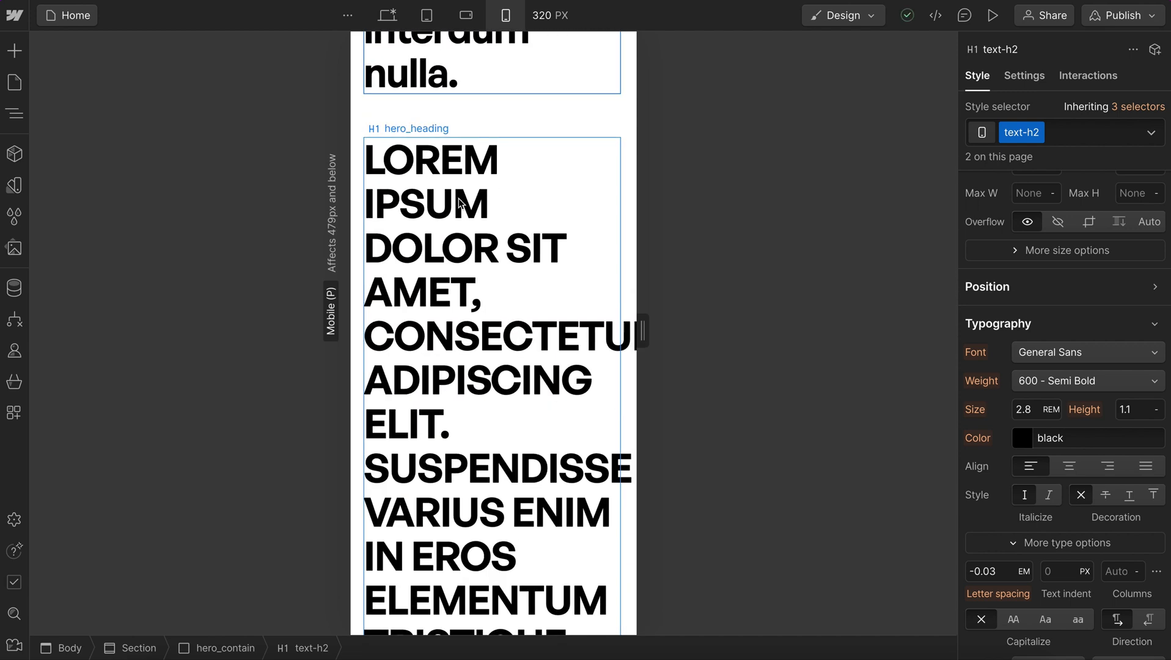
click(459, 202)
scroll(459, 202, up, 1)
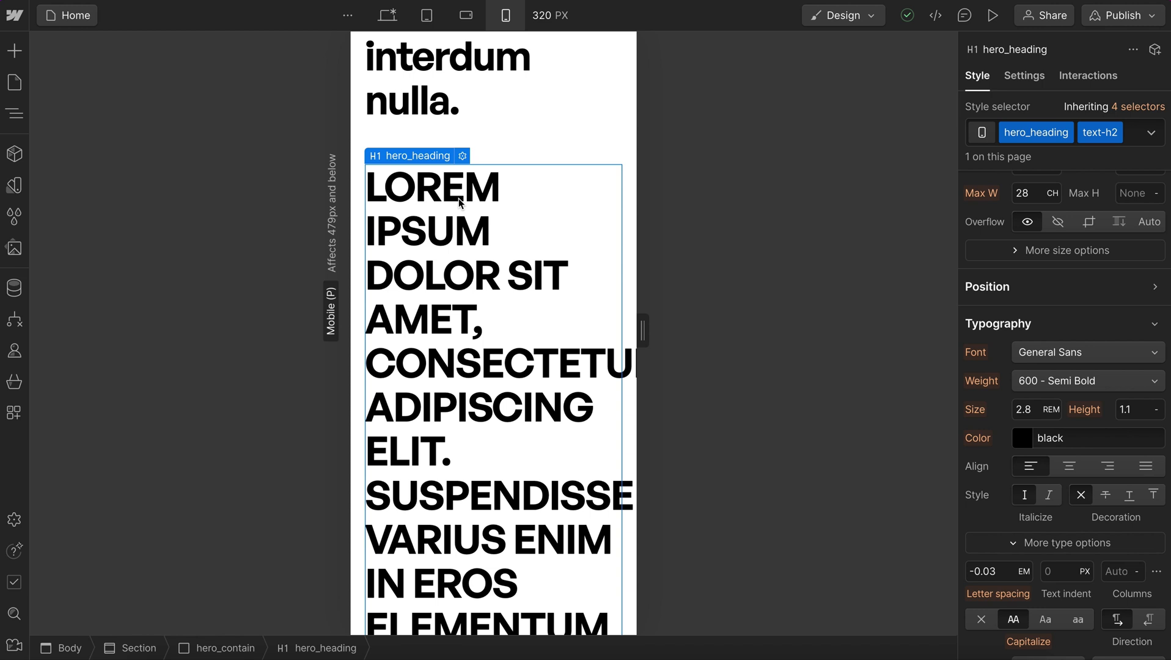
click(1131, 136)
key(BackSpace)
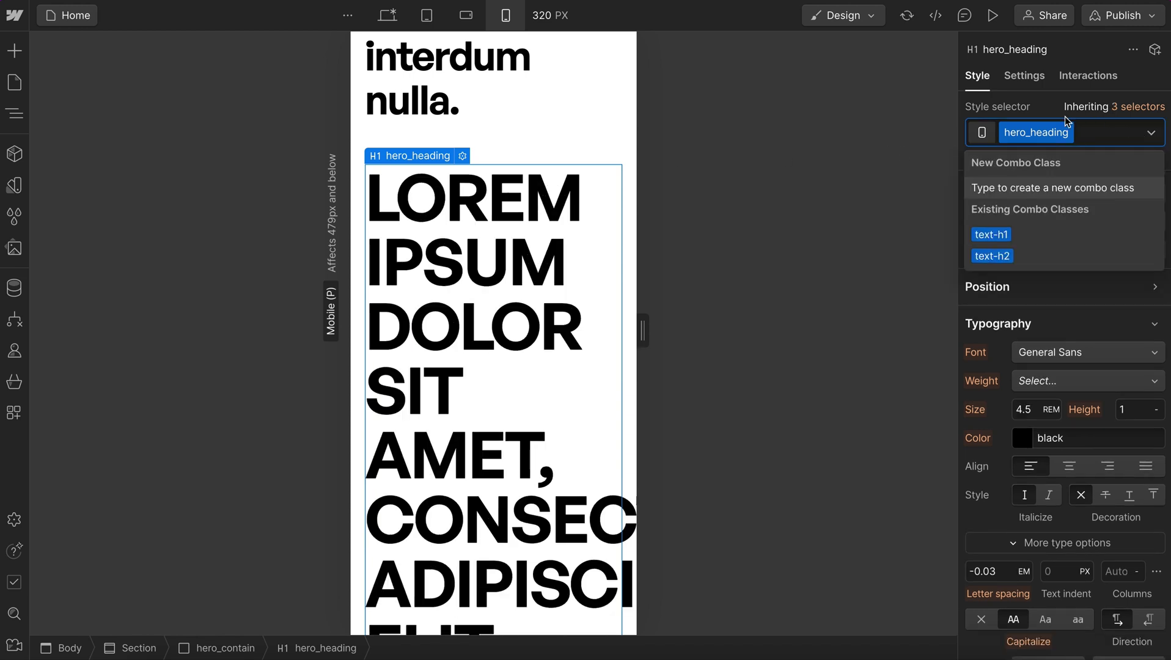
click(1045, 107)
double_click(1024, 409)
text(1)
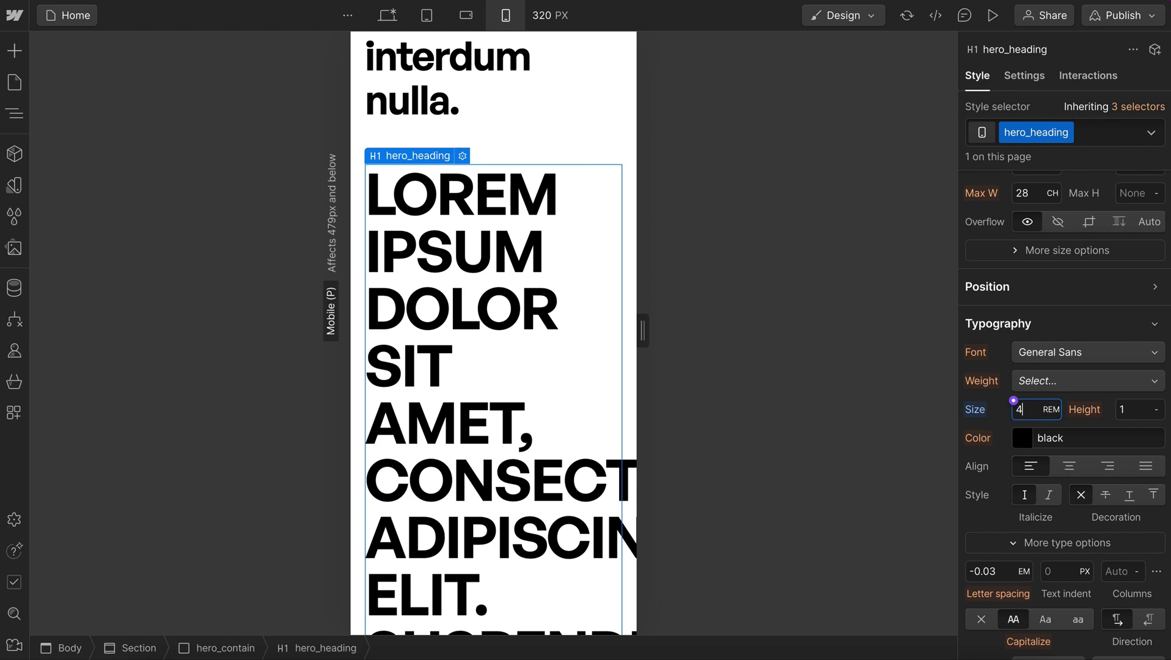
key(Up)
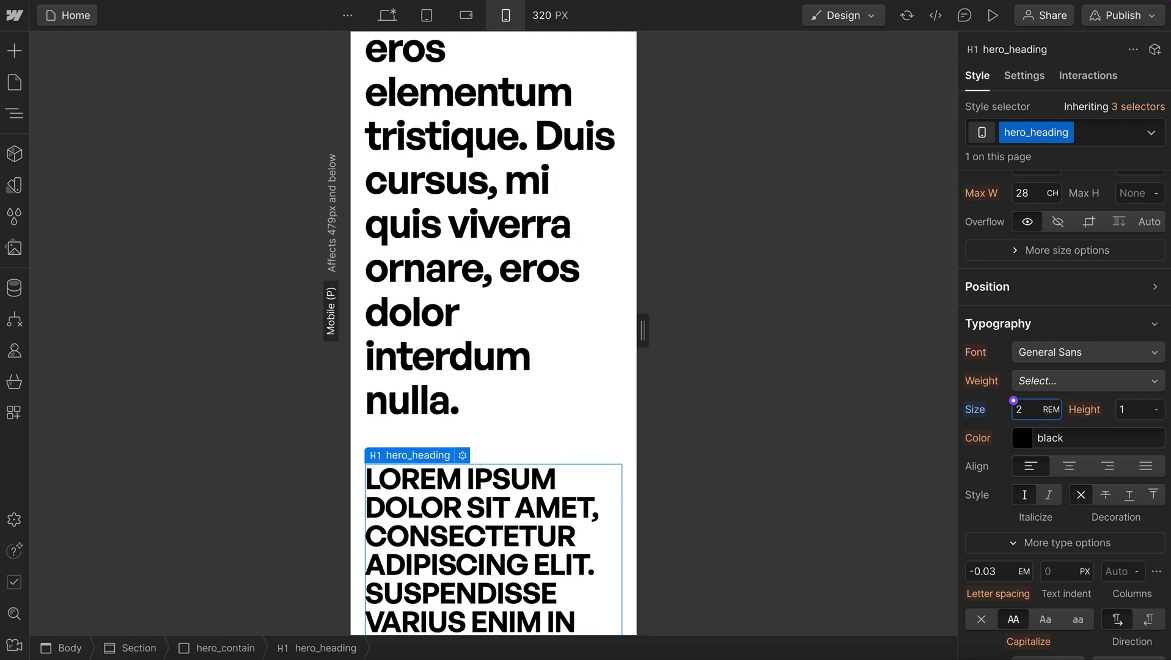
click(1103, 133)
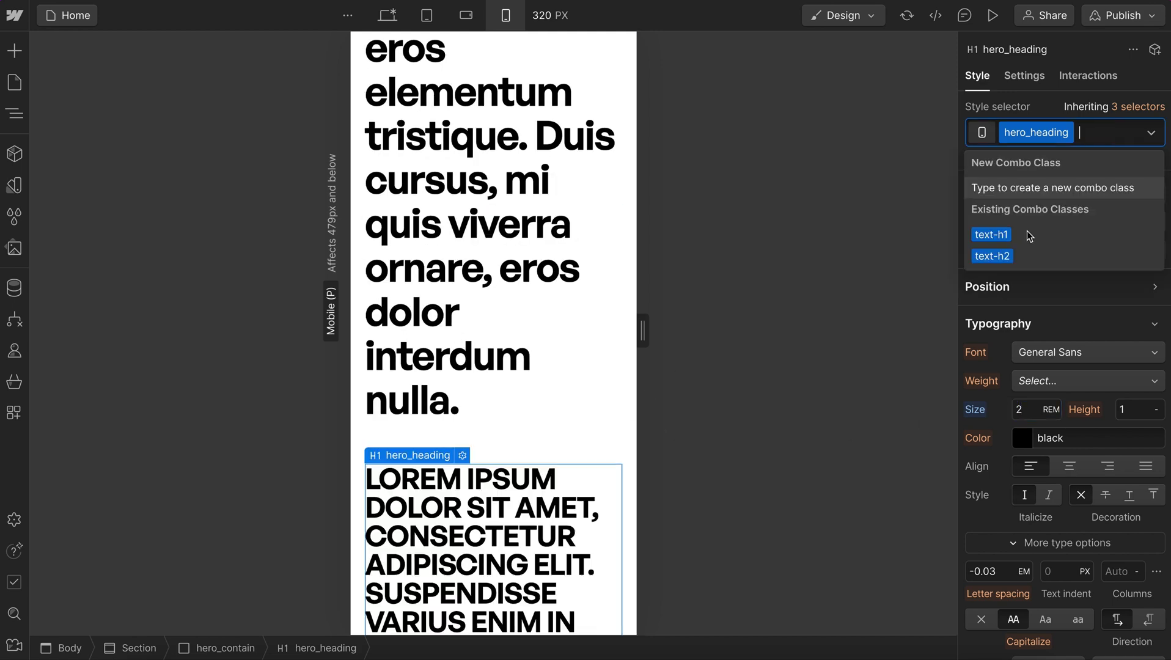
click(1007, 256)
Set the mobile text-h2 size to 2.6 REM and return to the desktop breakpoint
scroll(516, 360, down, 2)
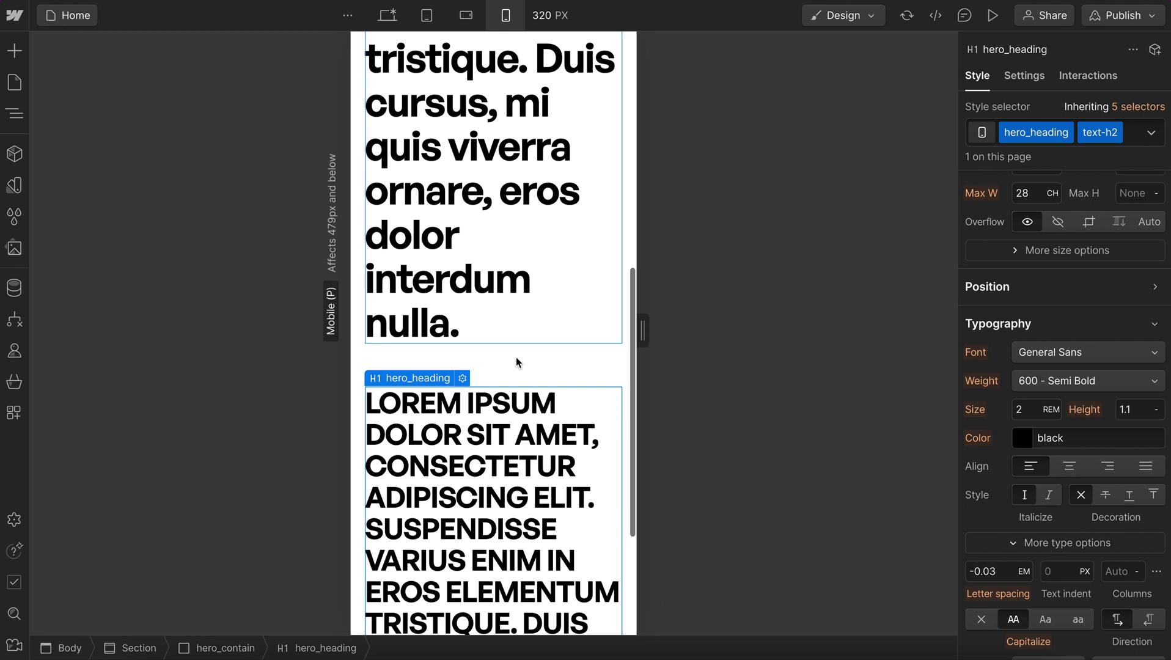
click(463, 176)
click(1027, 409)
text(2.6)
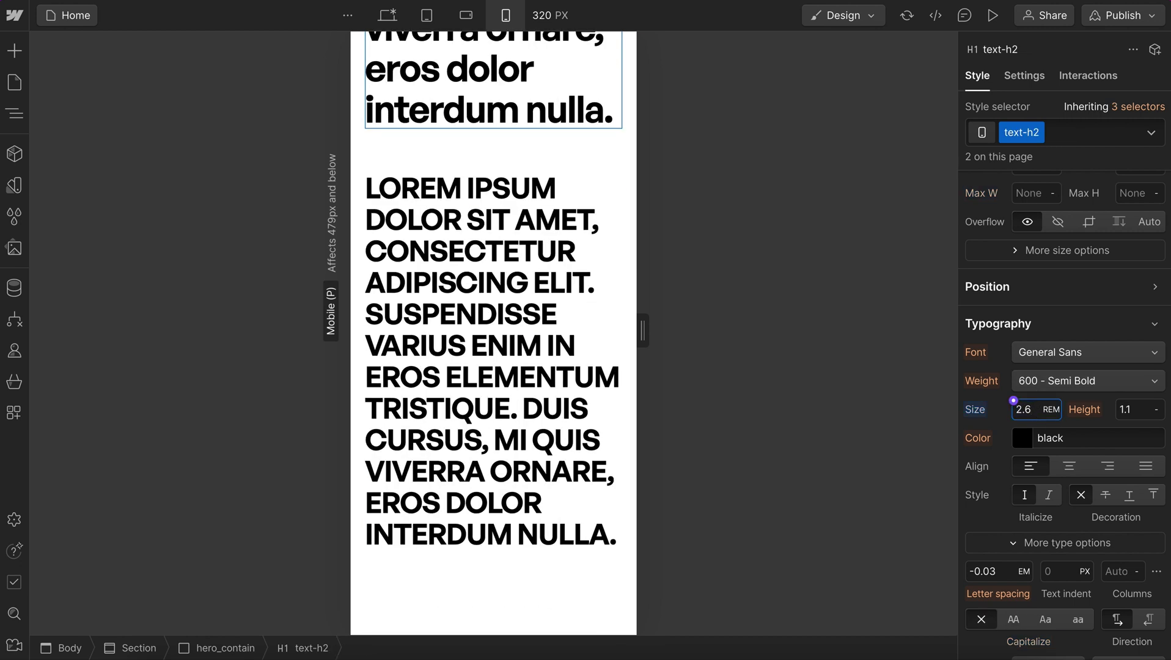
click(488, 305)
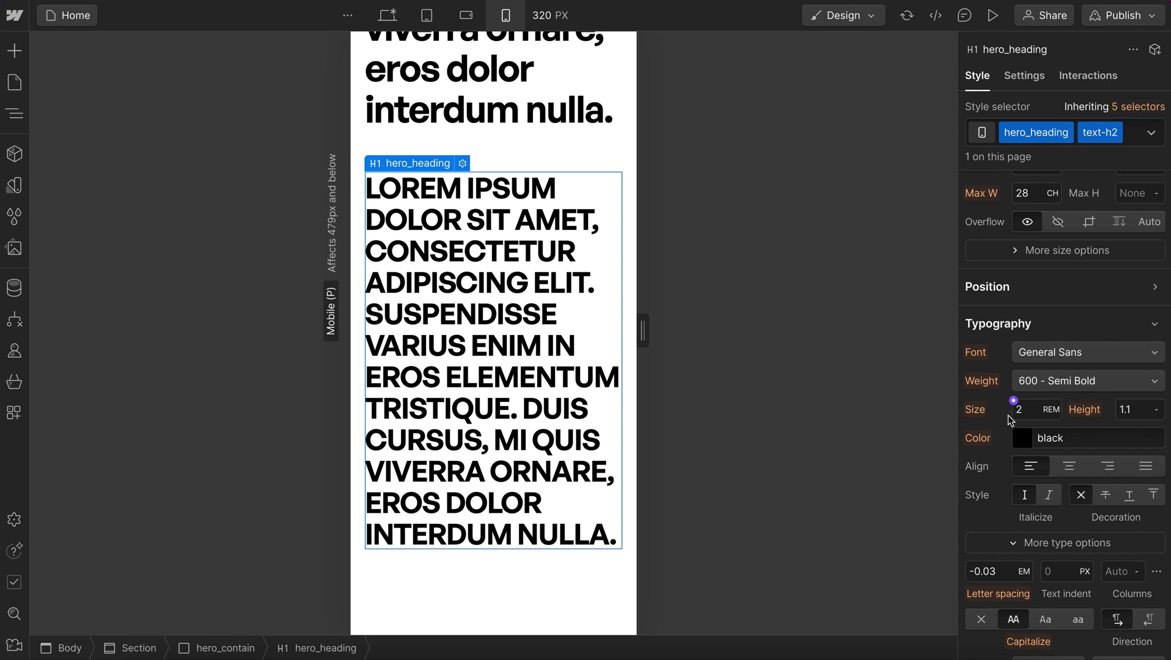
key(shift+1)
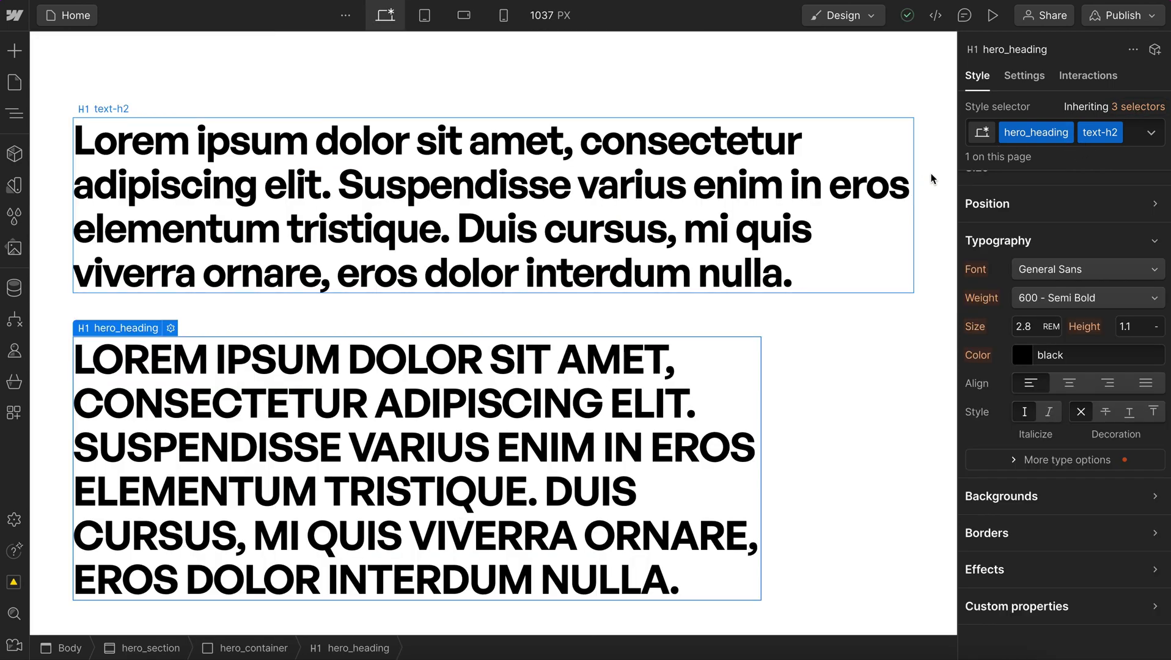
Open the hero_heading and text-h2 class names for renaming, leaving both unchanged
double_click(1054, 132)
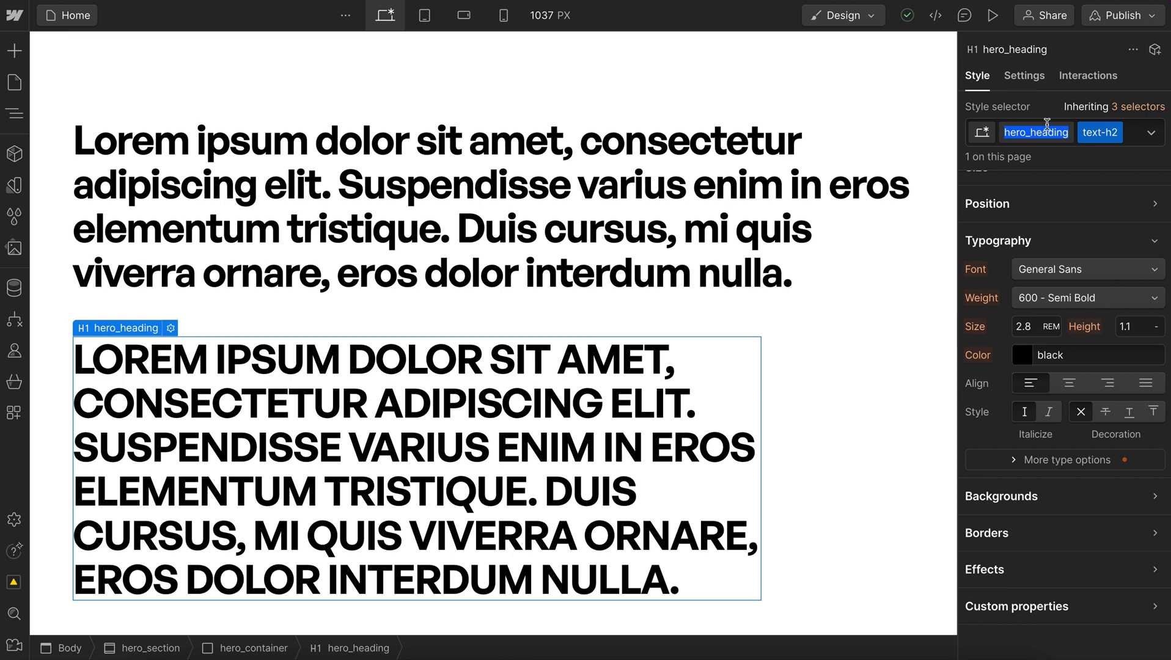
click(1055, 161)
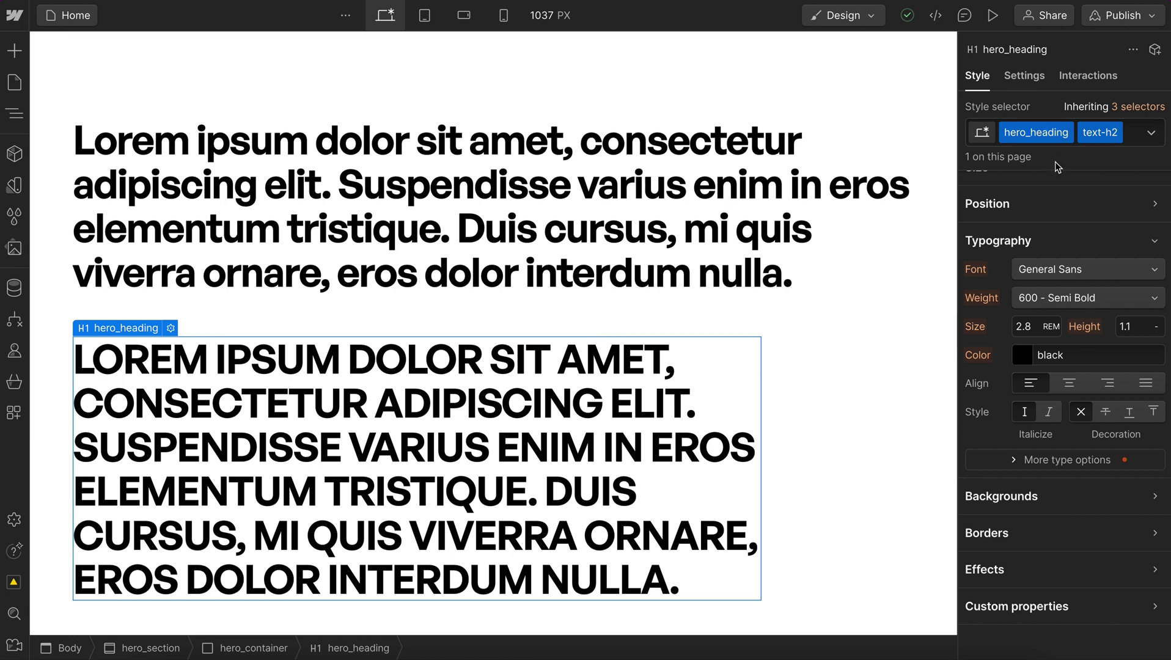
click(444, 216)
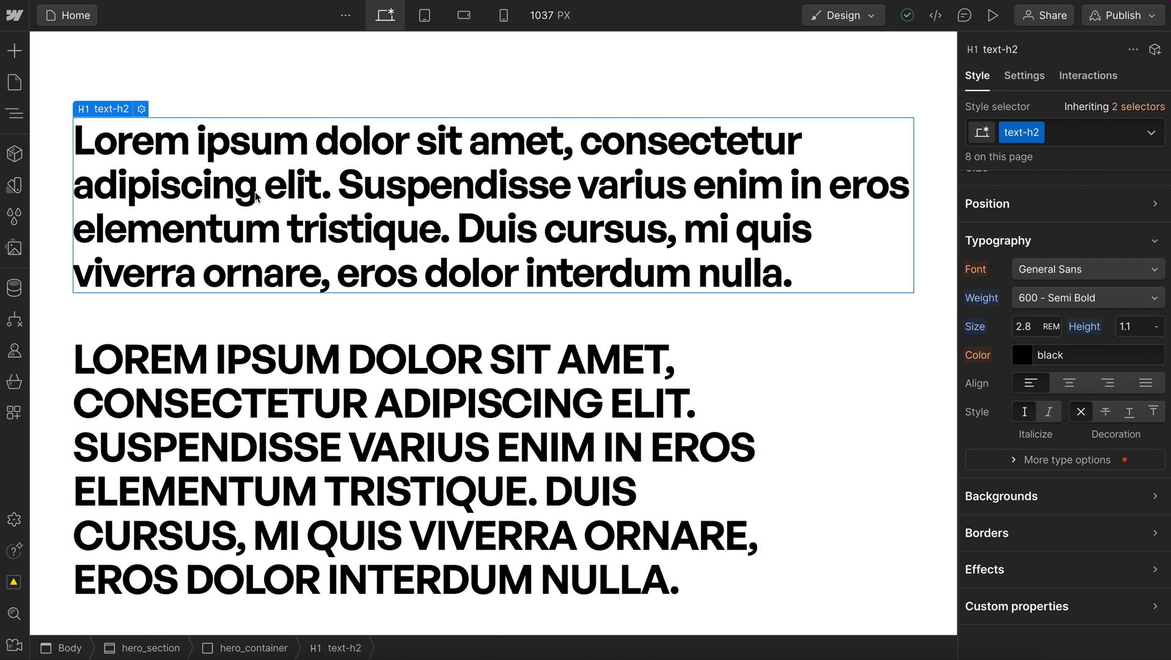
double_click(1026, 131)
key(Escape)
click(457, 428)
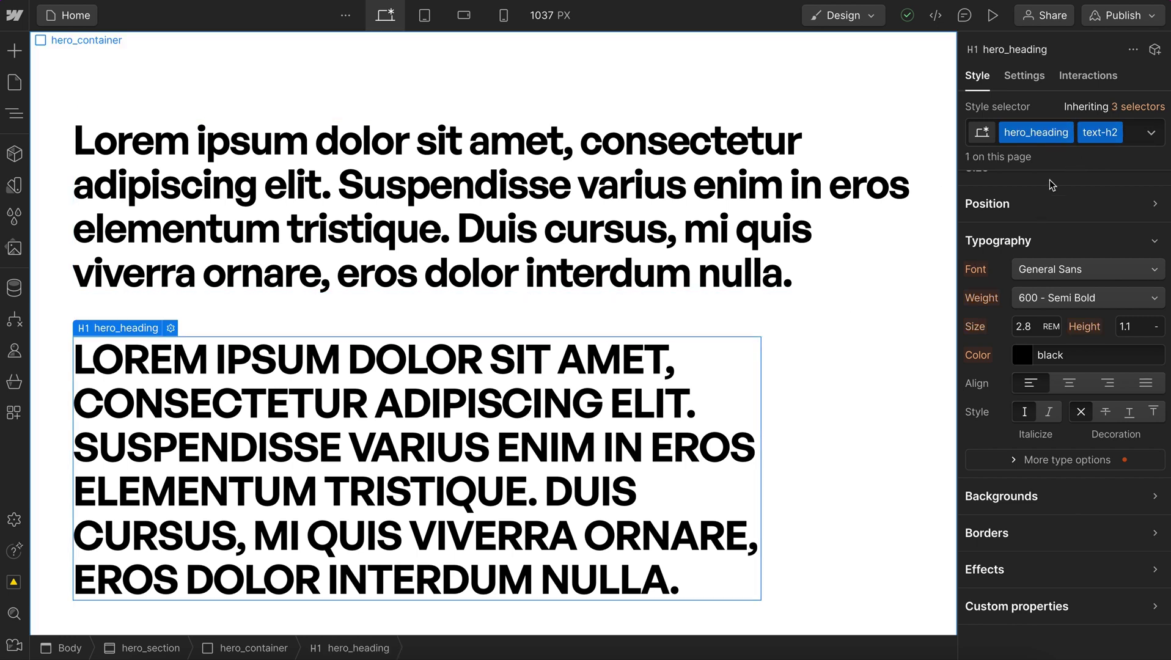
double_click(1033, 132)
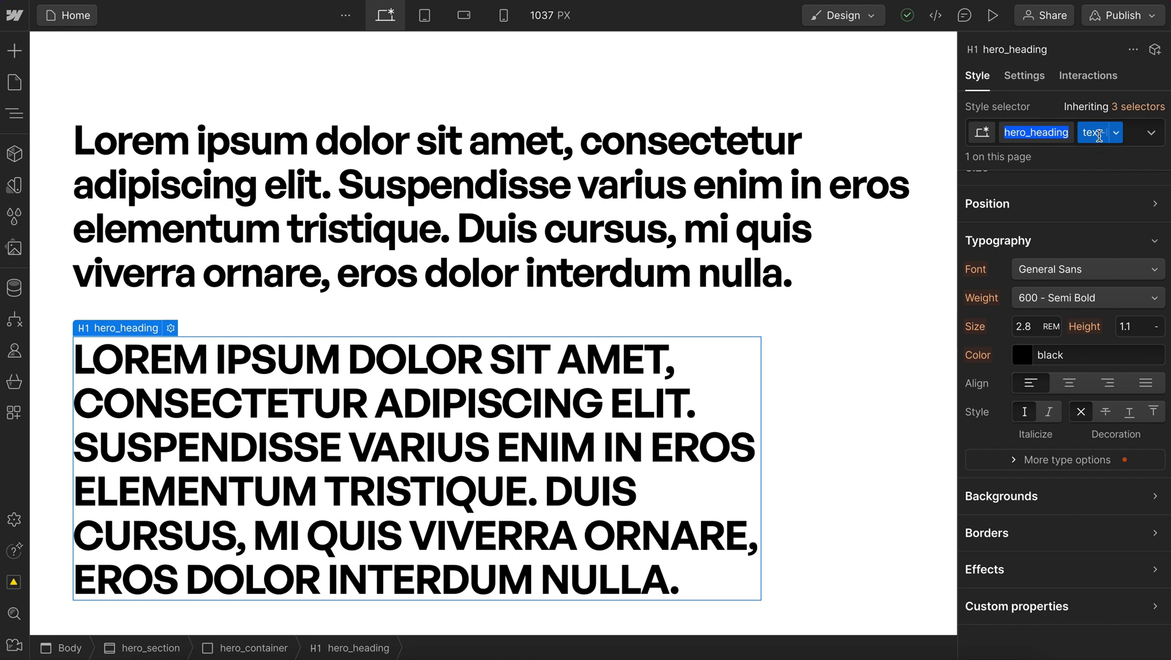
click(1092, 161)
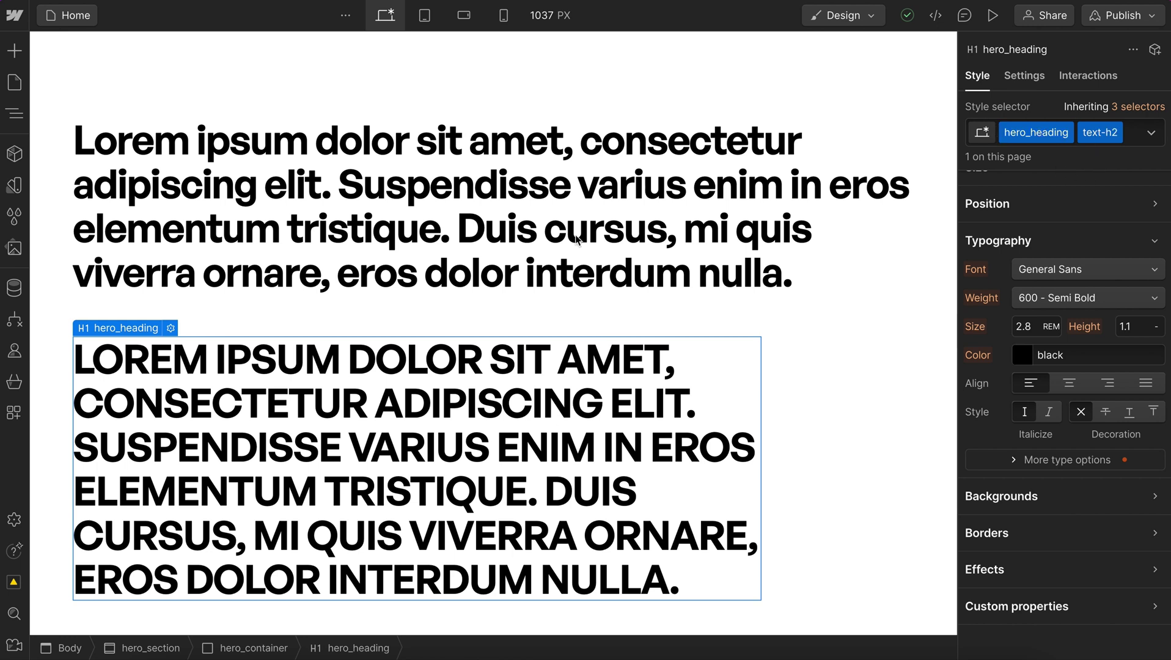
Keep text-h2 left-aligned after testing centre, and centre-align the hero heading
click(327, 213)
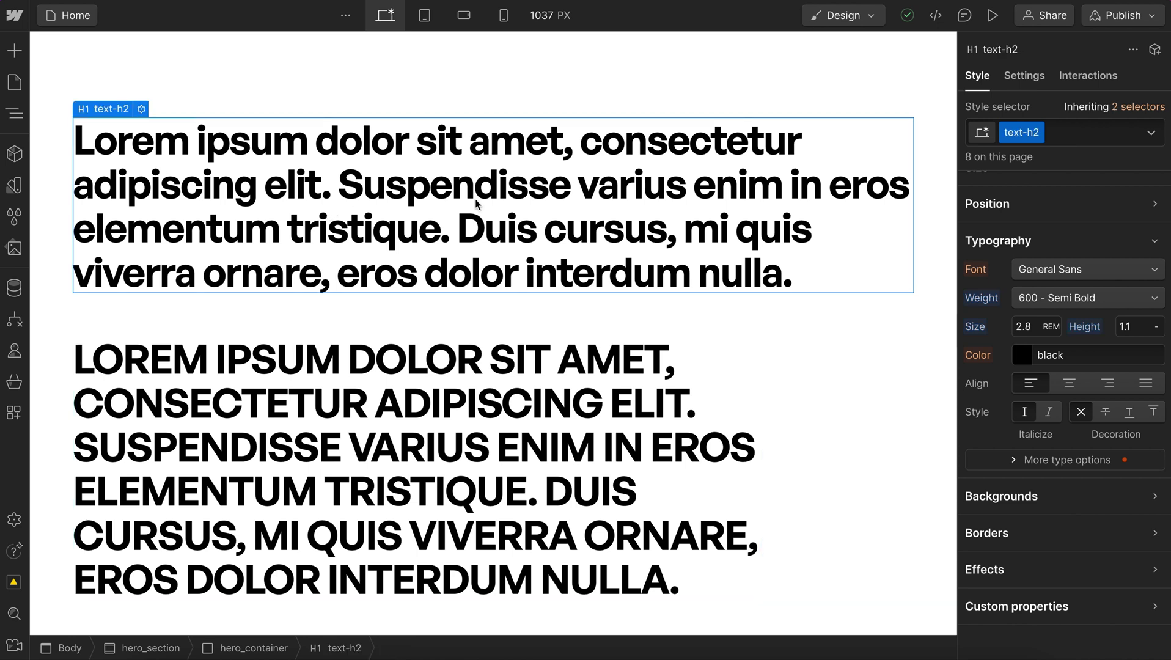
click(1071, 388)
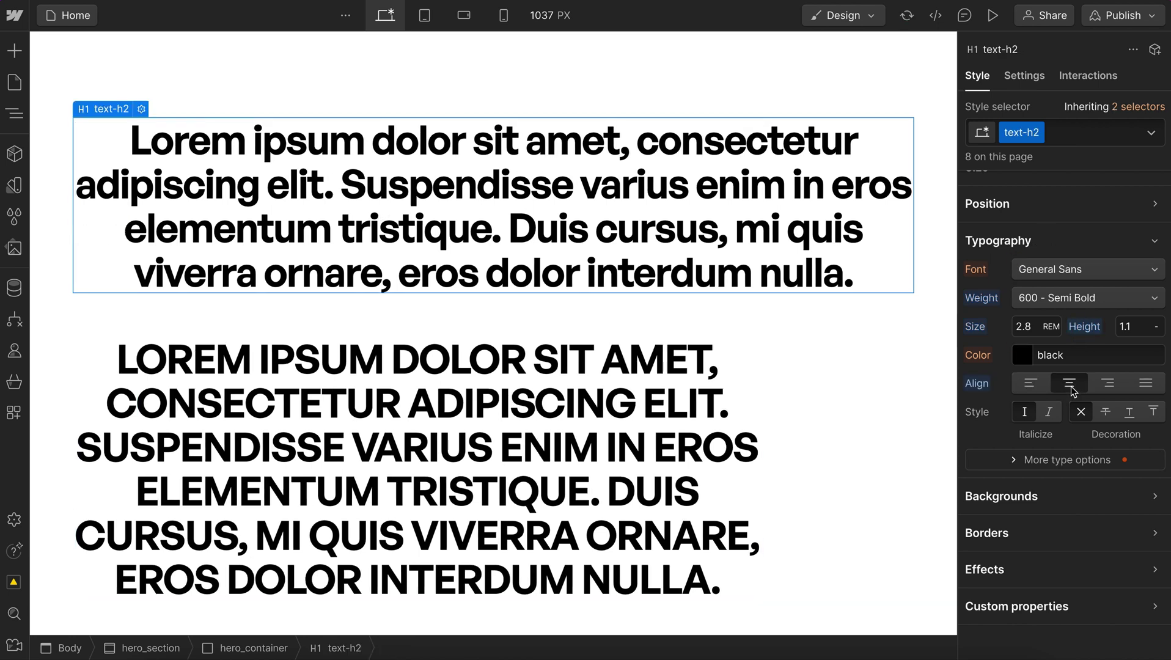
click(978, 384)
click(983, 408)
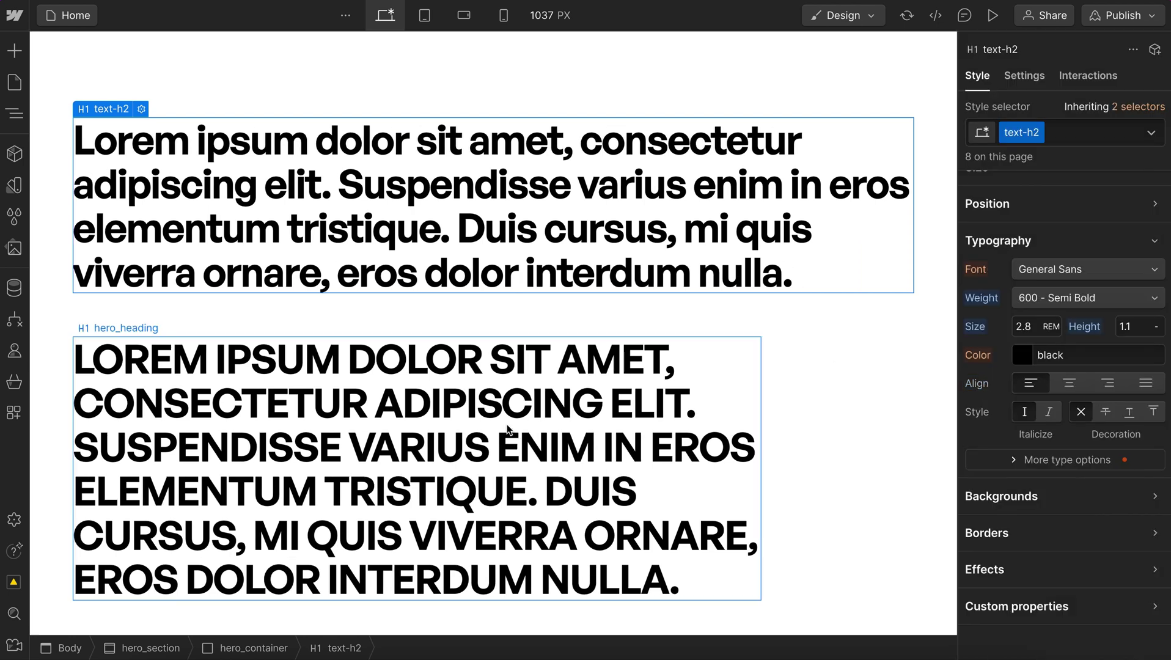
click(508, 431)
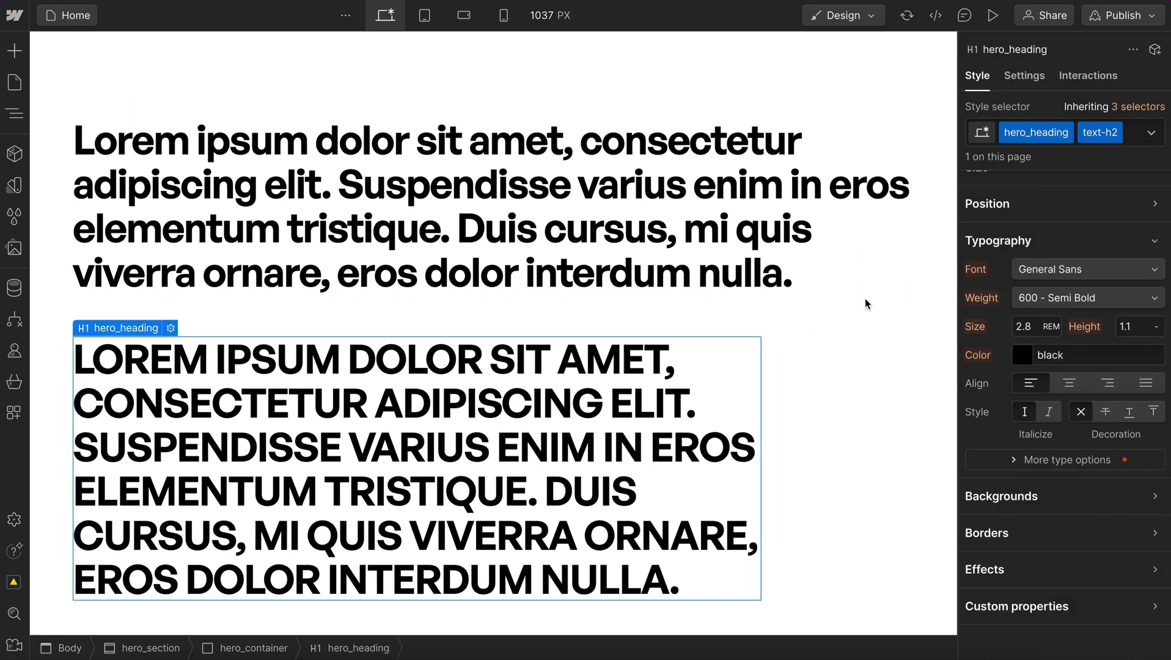
click(1067, 383)
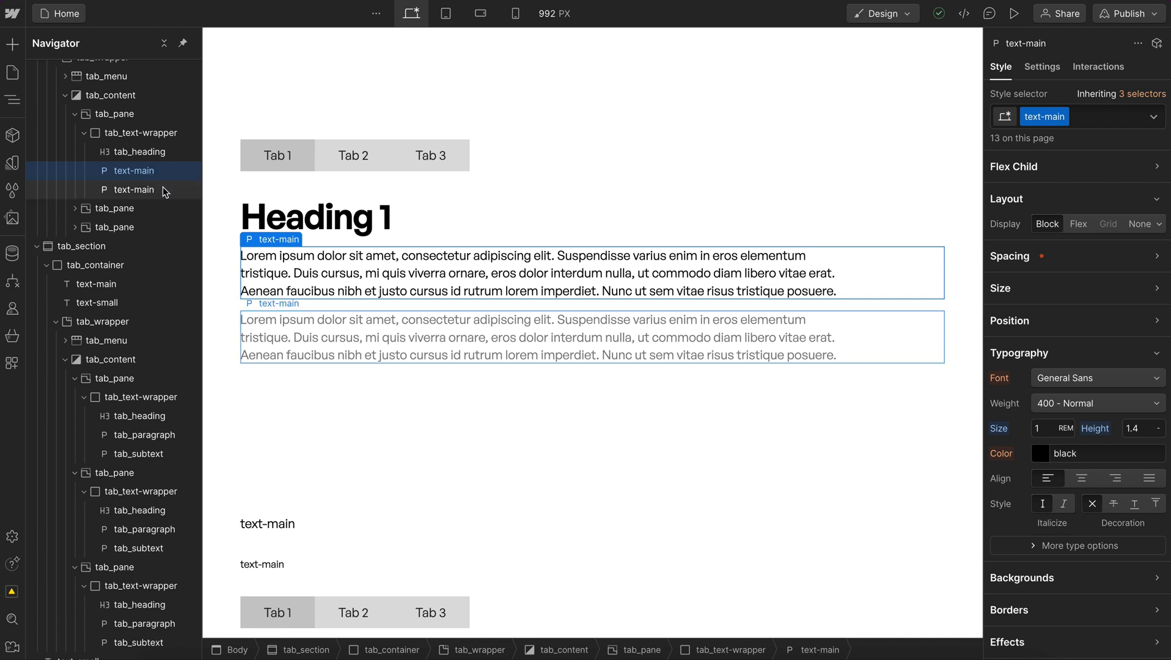
Change the tab subtext's text-main class to text-small, shrinking it to 0.8 REM
click(163, 191)
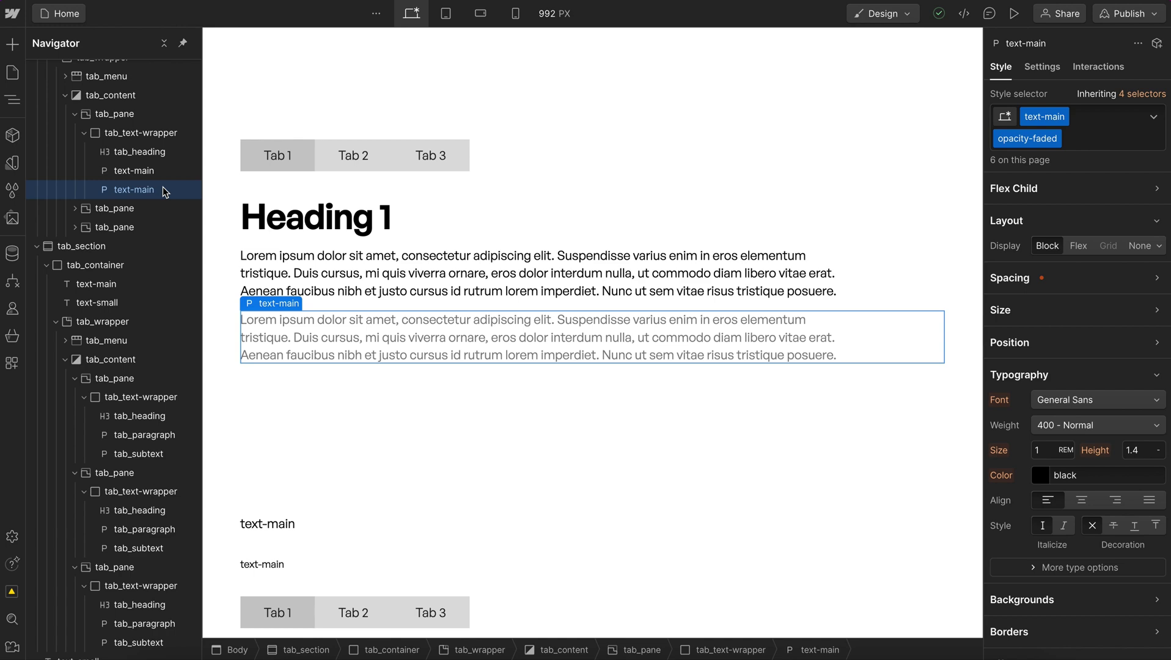
scroll(473, 380, down, 5)
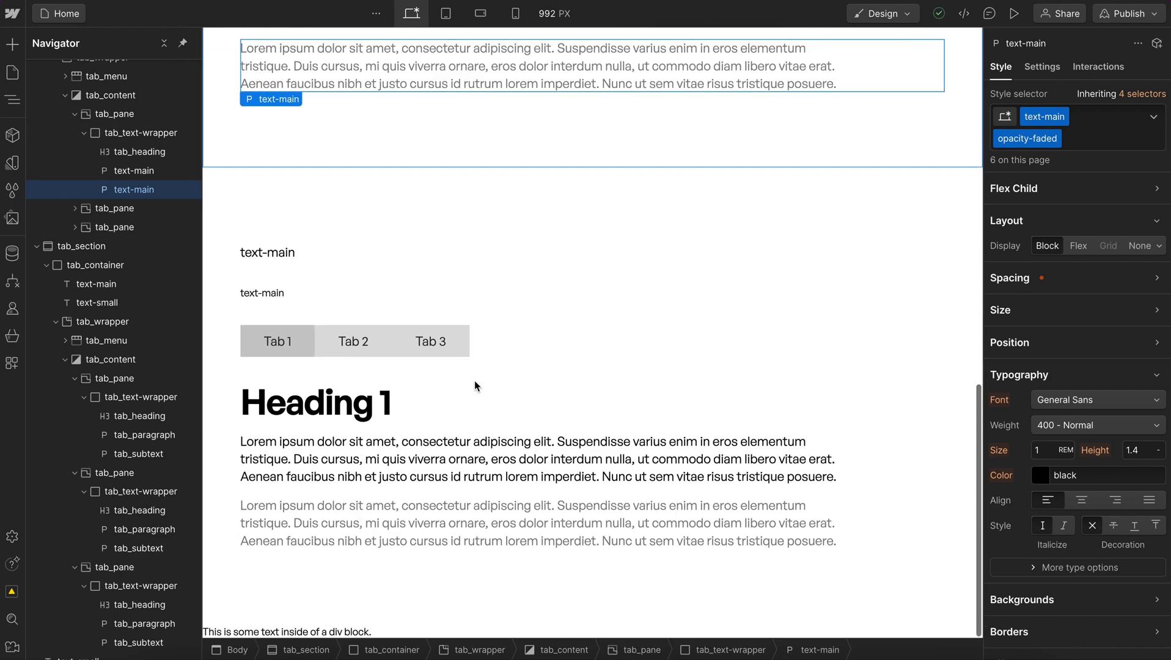
click(340, 459)
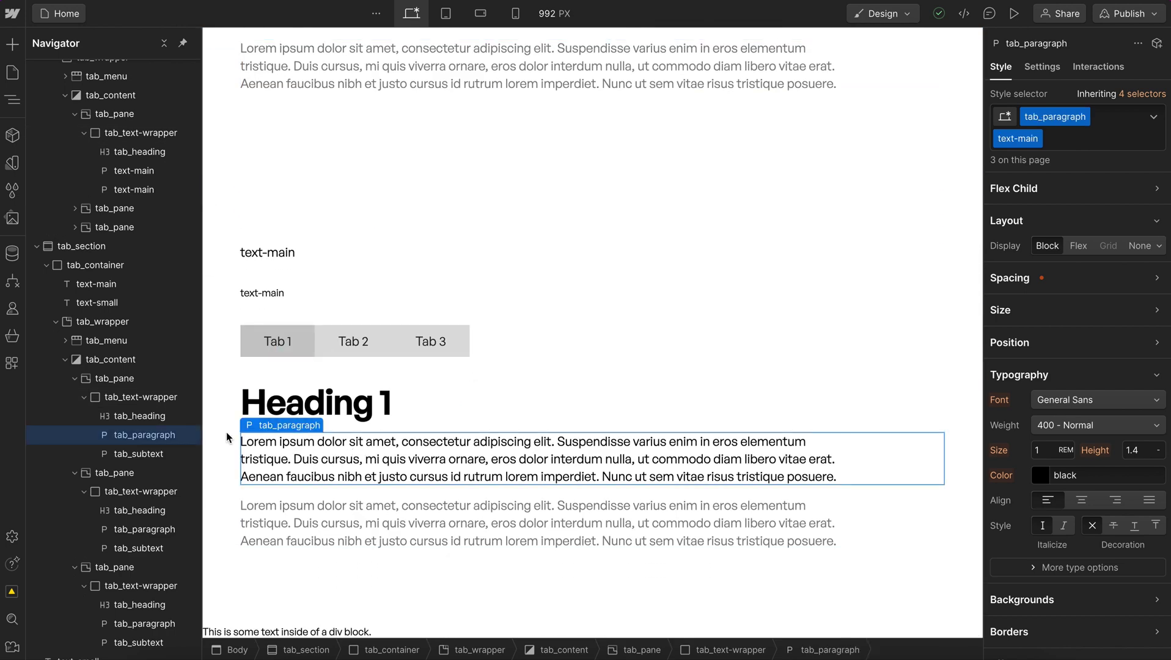
click(153, 455)
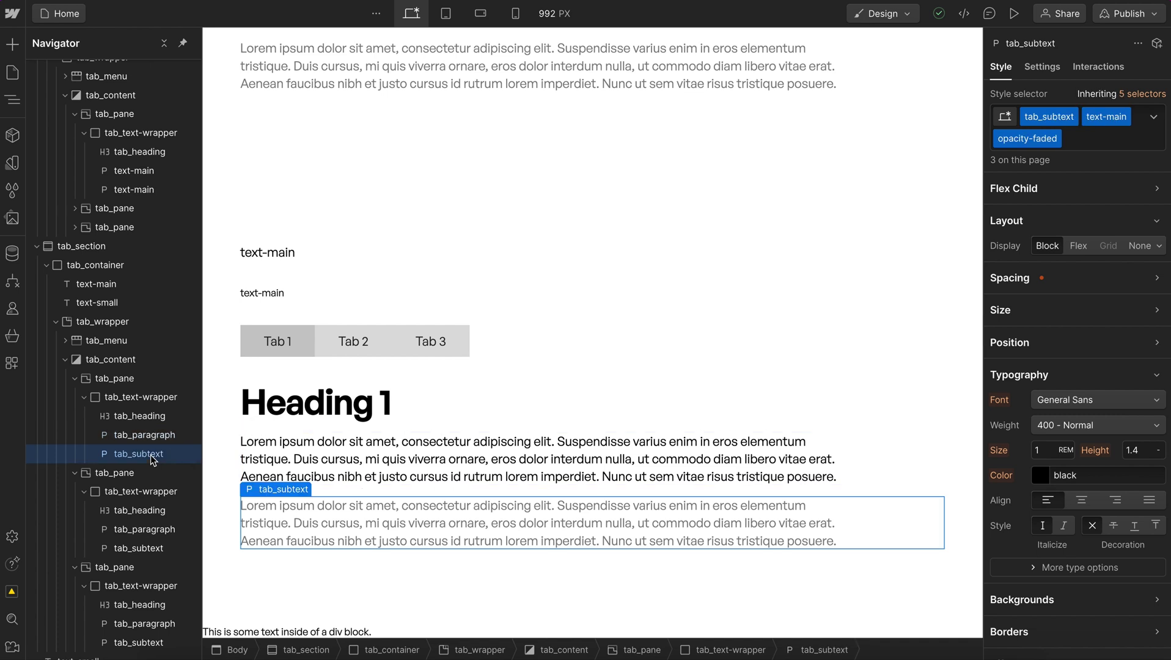
double_click(1106, 115)
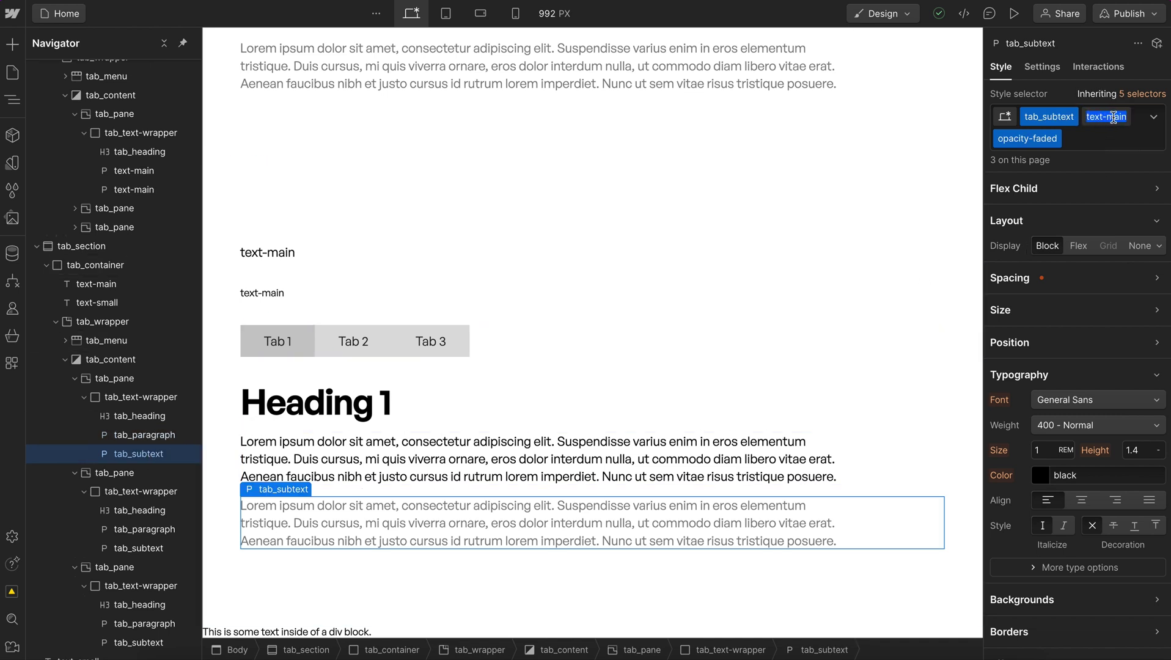
double_click(1114, 116)
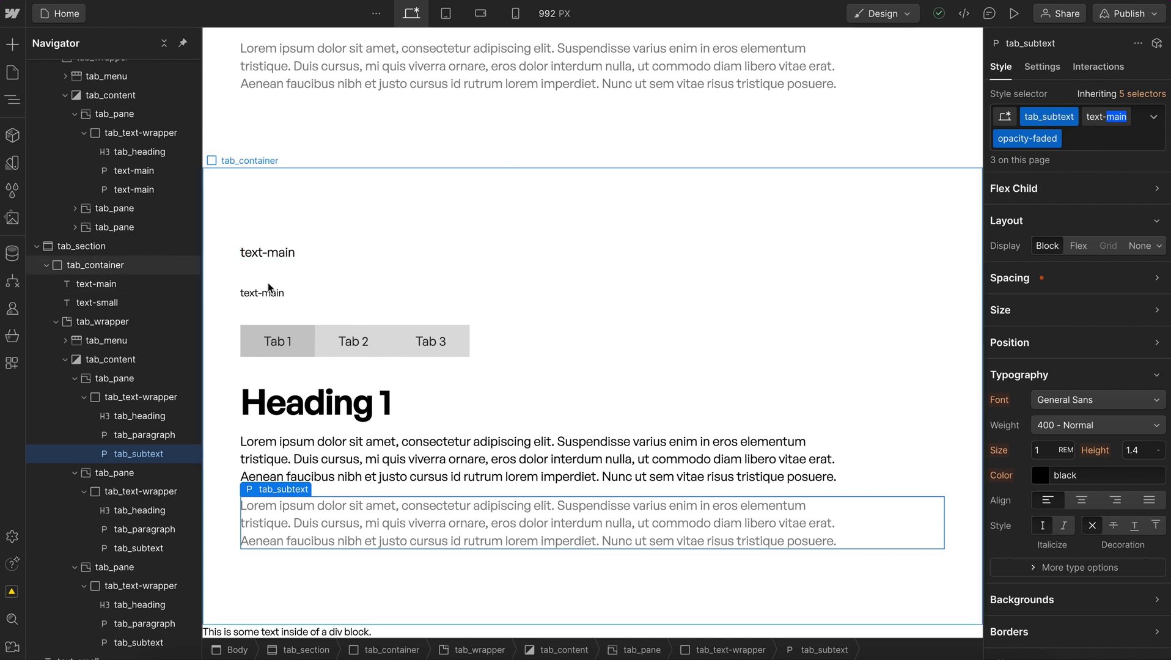
text(small)
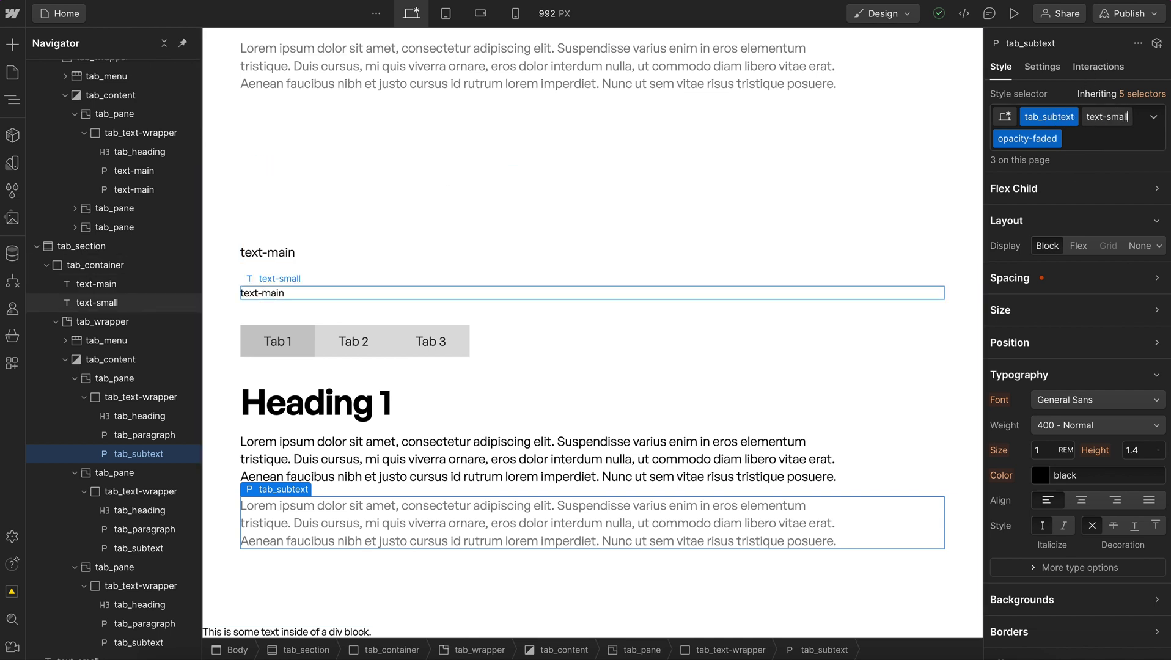
key(Return)
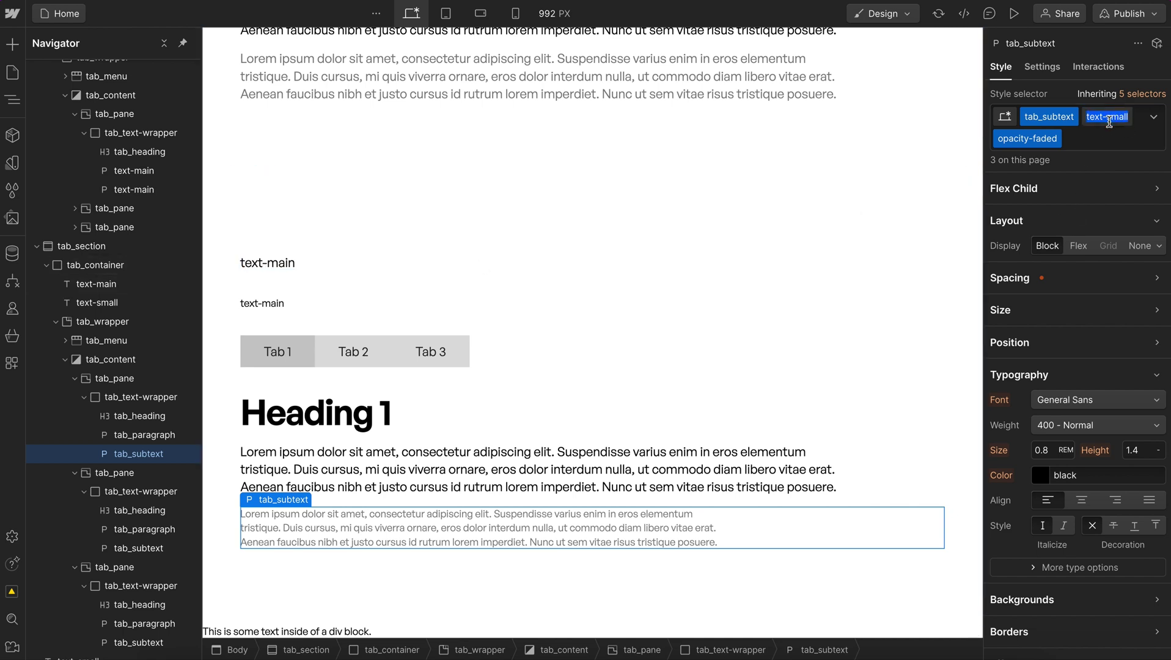
Make Tab 2 the active tab in the tab link settings
double_click(1040, 115)
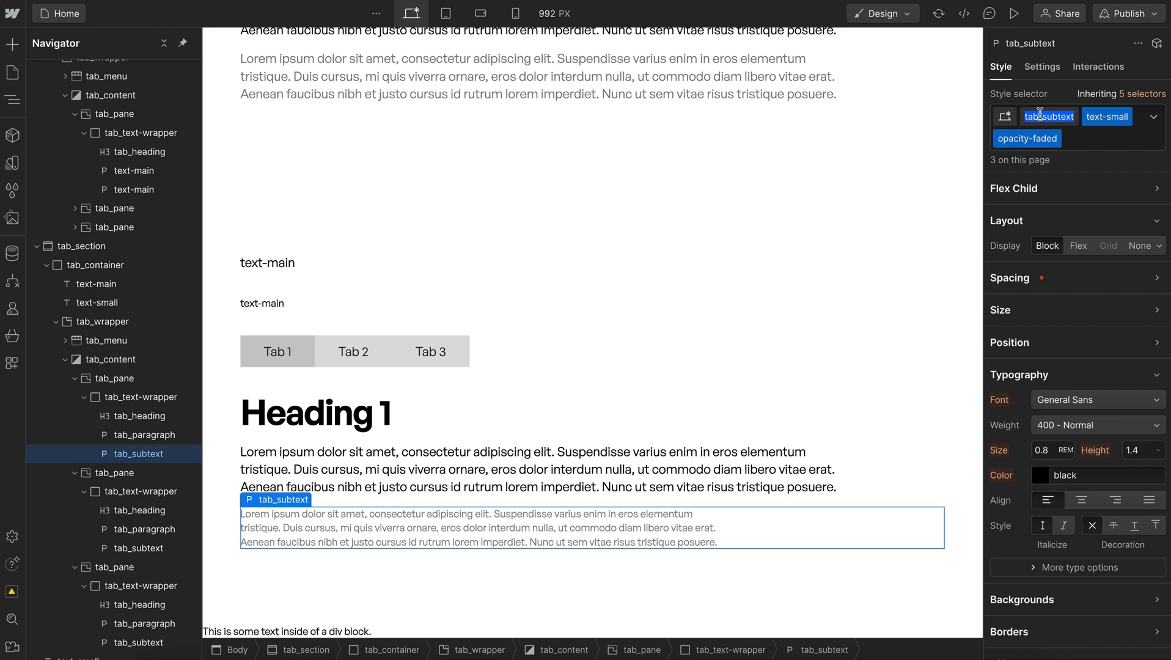
click(385, 362)
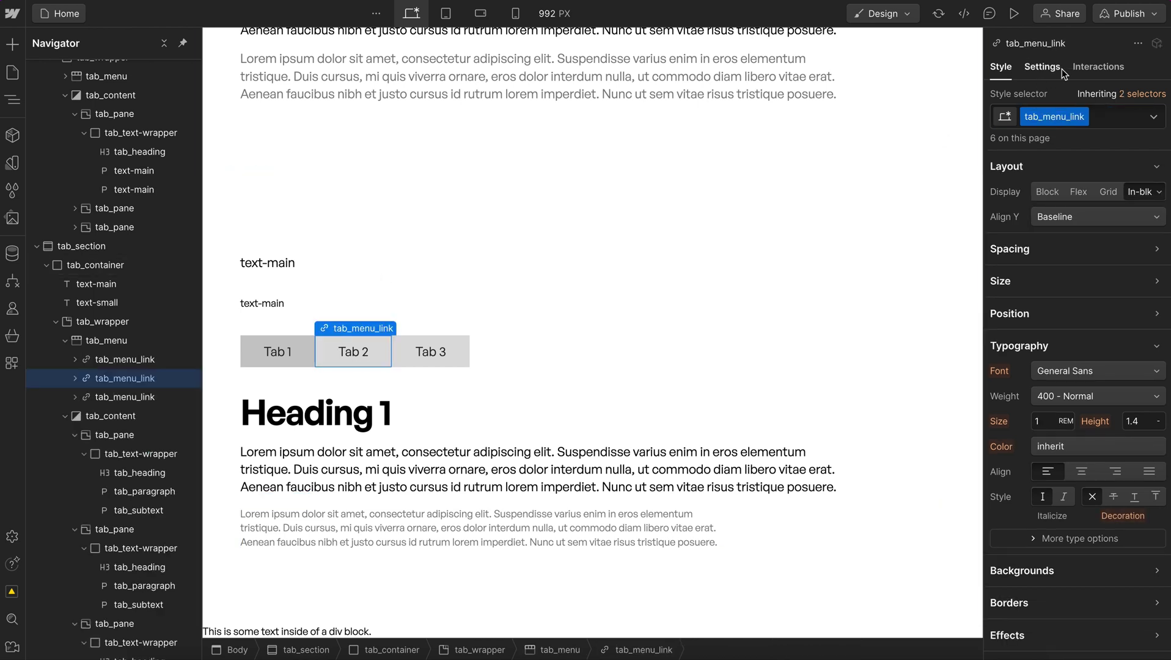
click(1043, 66)
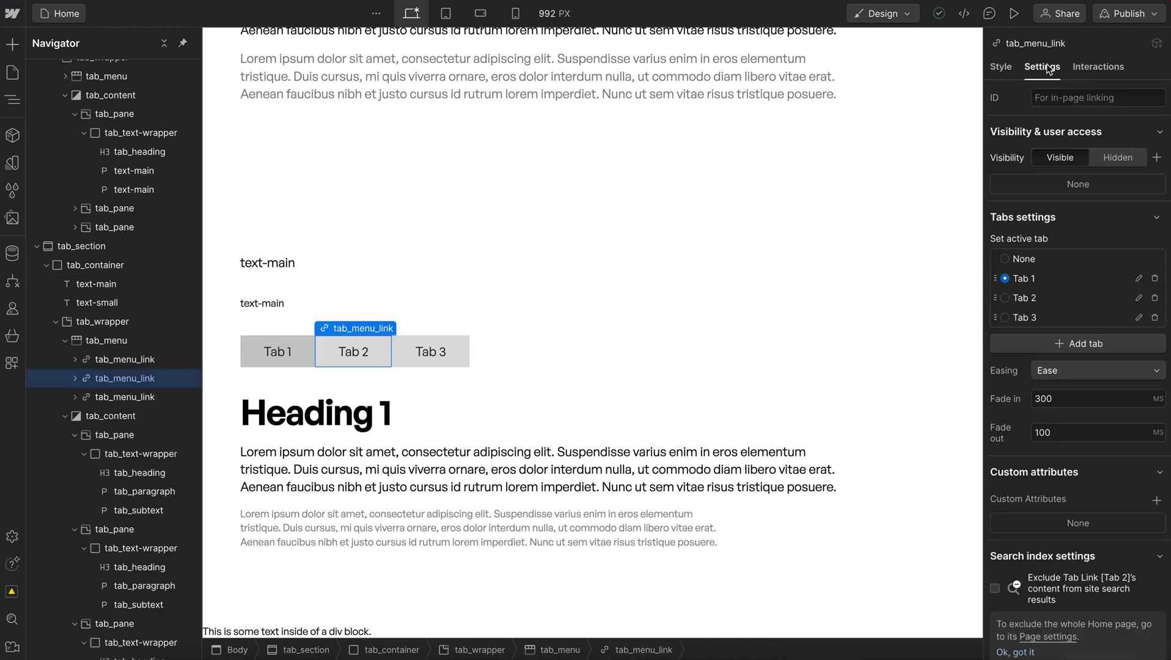
click(1019, 298)
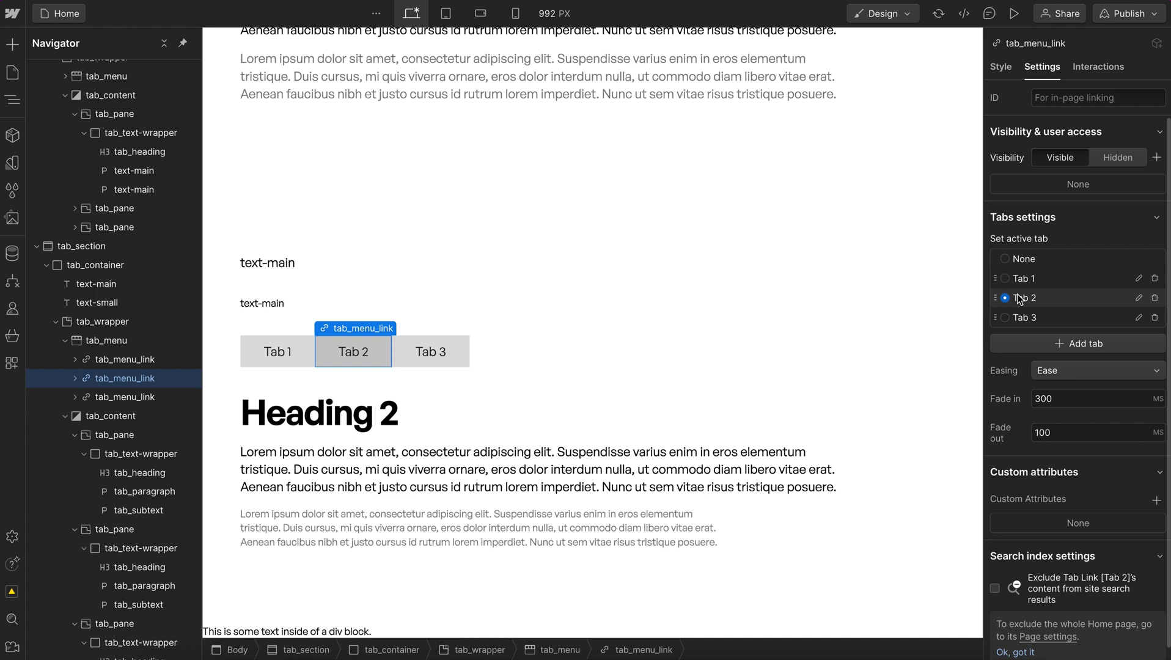
Rename the tab subtext's opacity-faded class to opacity-full so the paragraph renders solid black
click(314, 519)
click(1001, 67)
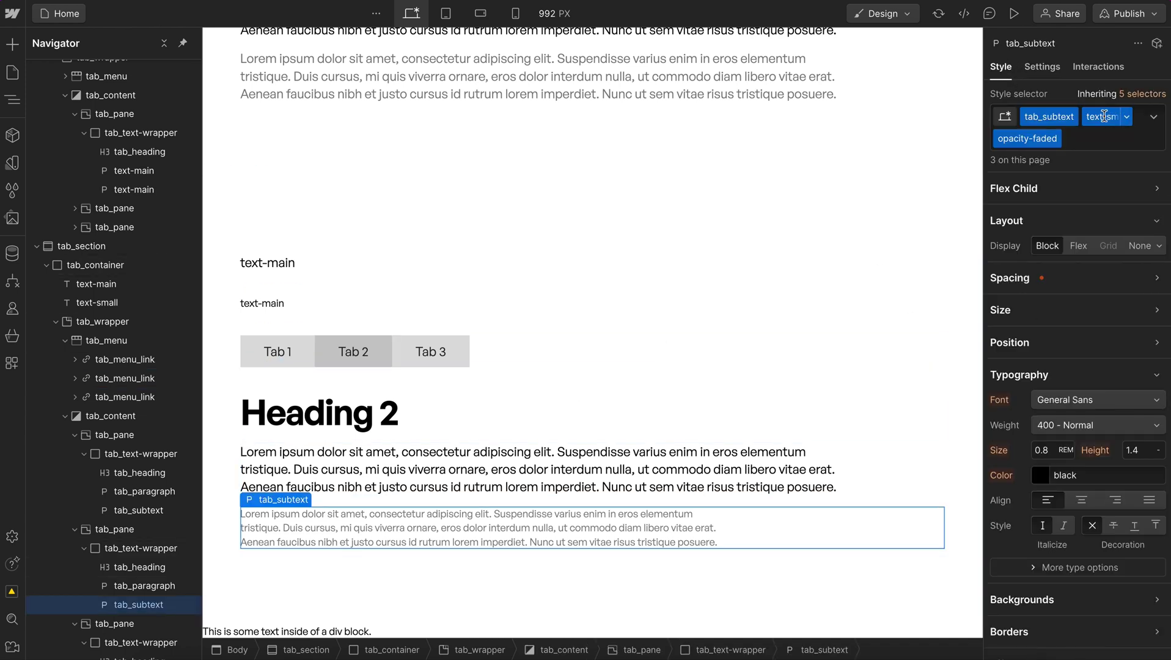
double_click(1042, 140)
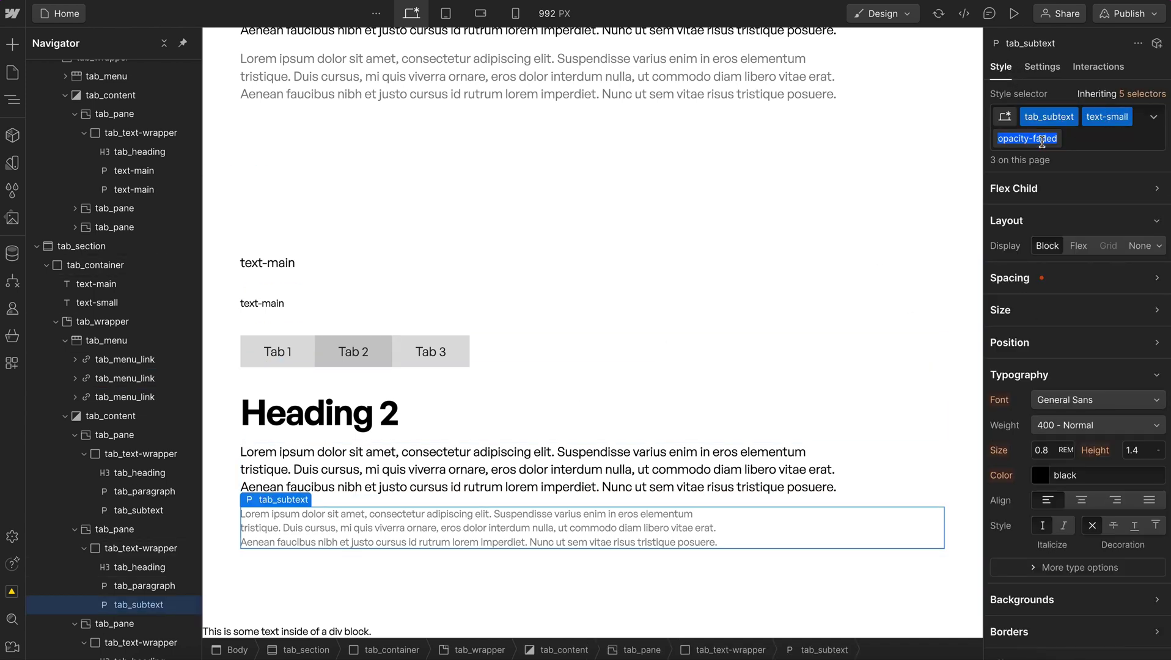
double_click(1042, 139)
text(full)
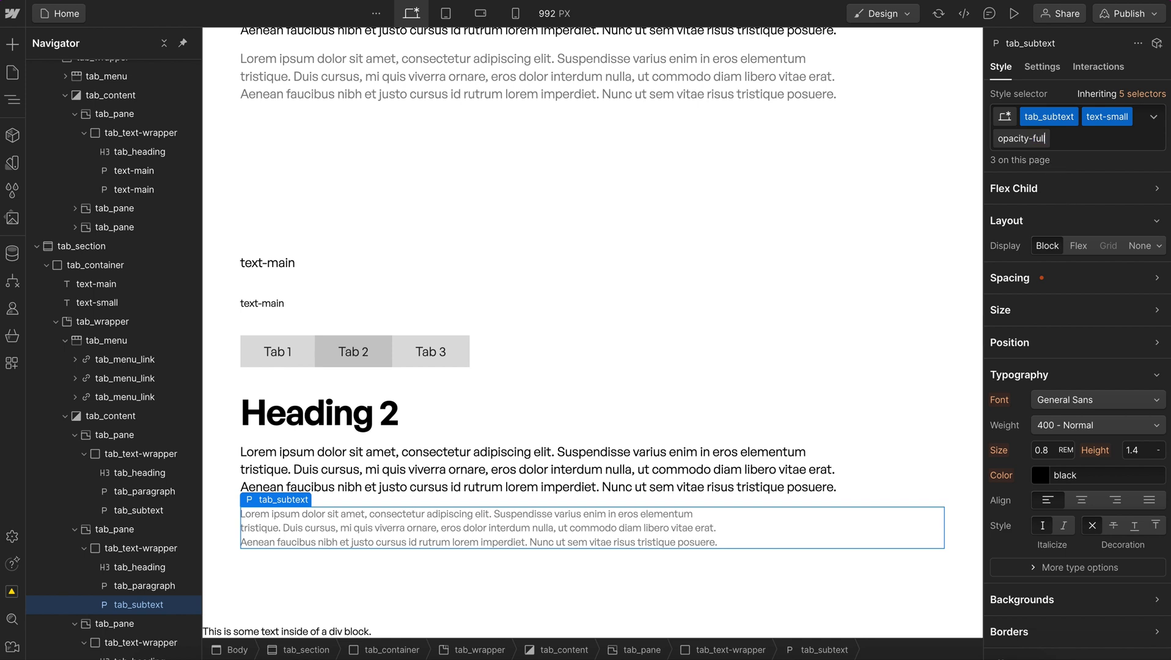
key(Return)
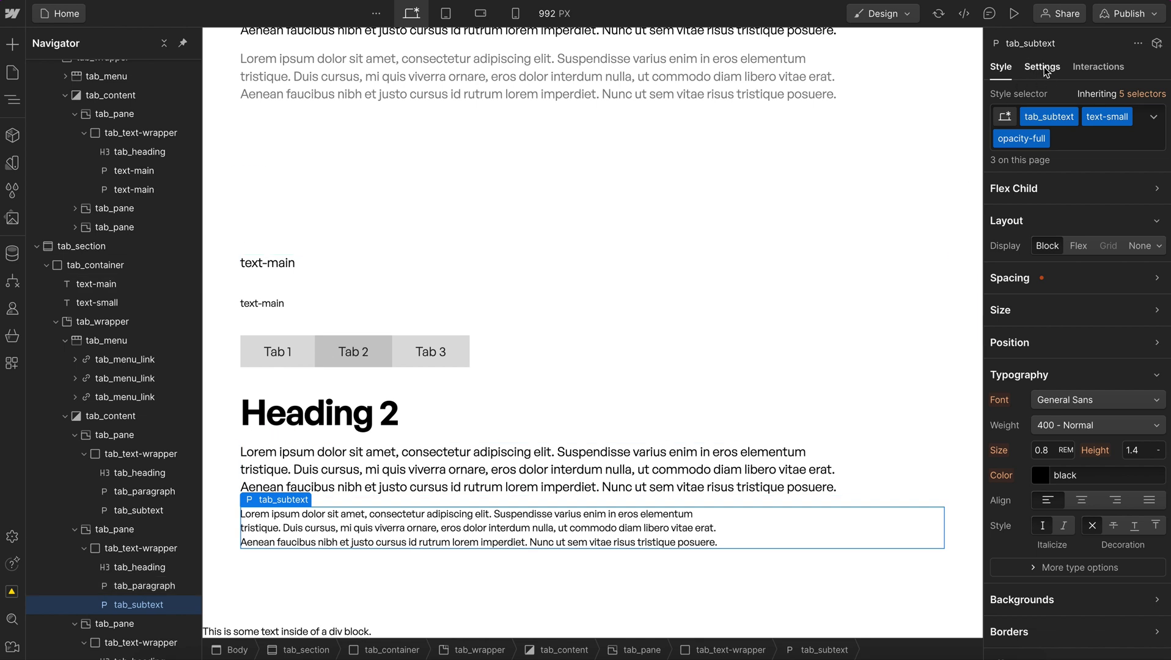
double_click(1048, 115)
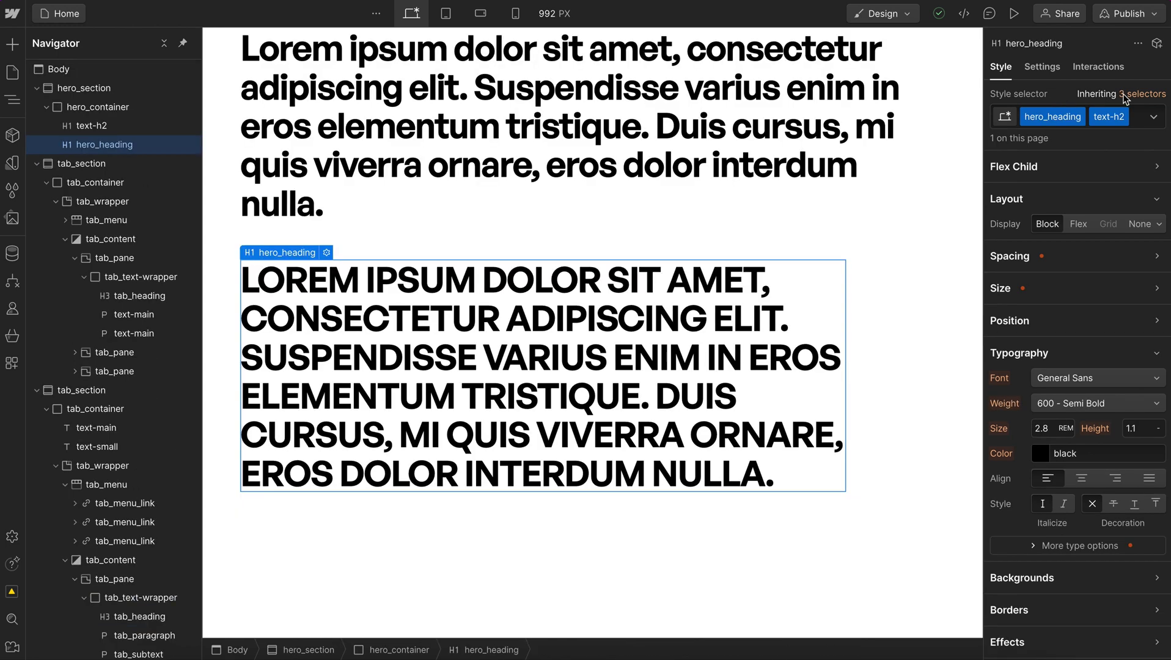
Inspect the inherited hero_heading class, then centre-align the hero heading text
click(1141, 93)
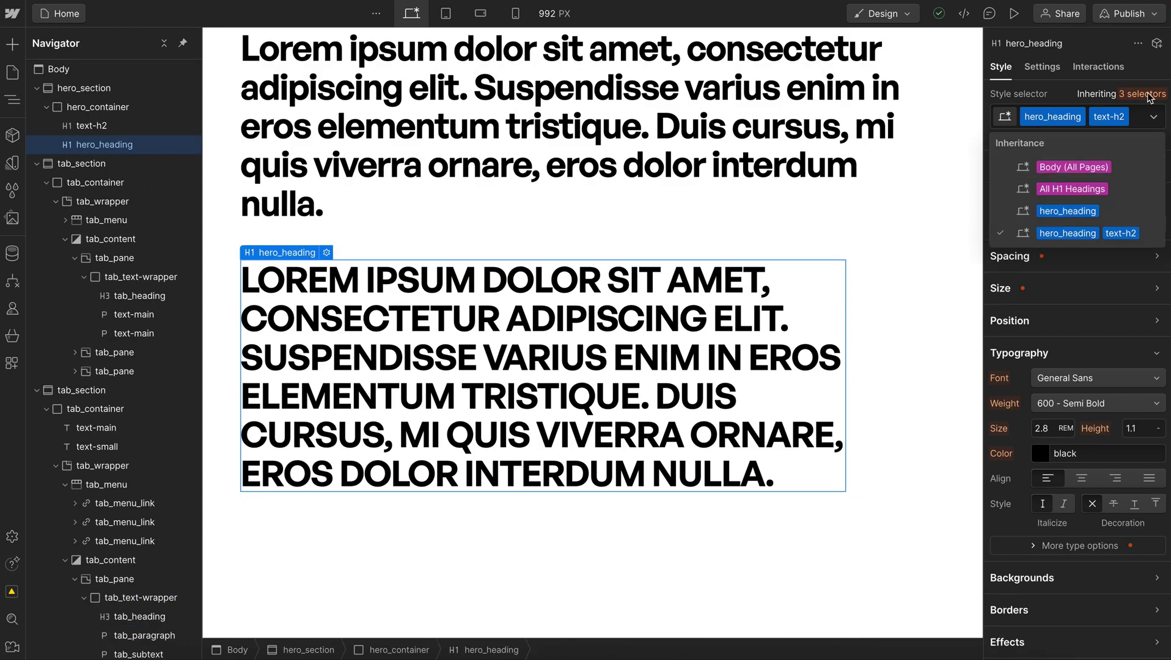
click(1079, 209)
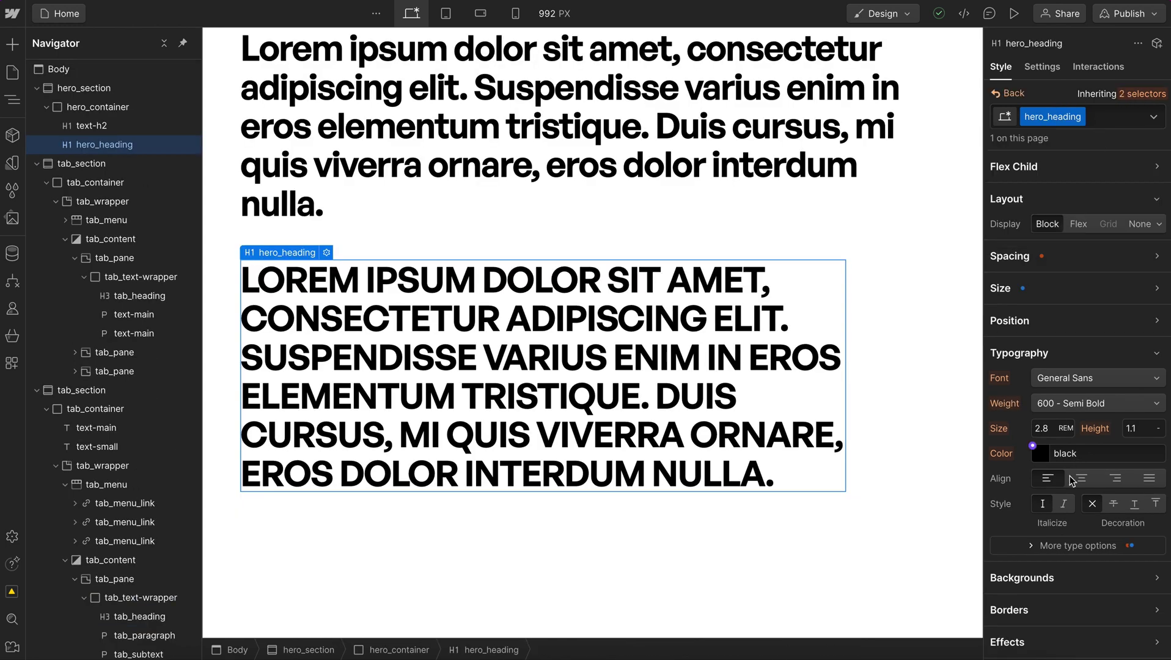
click(1011, 93)
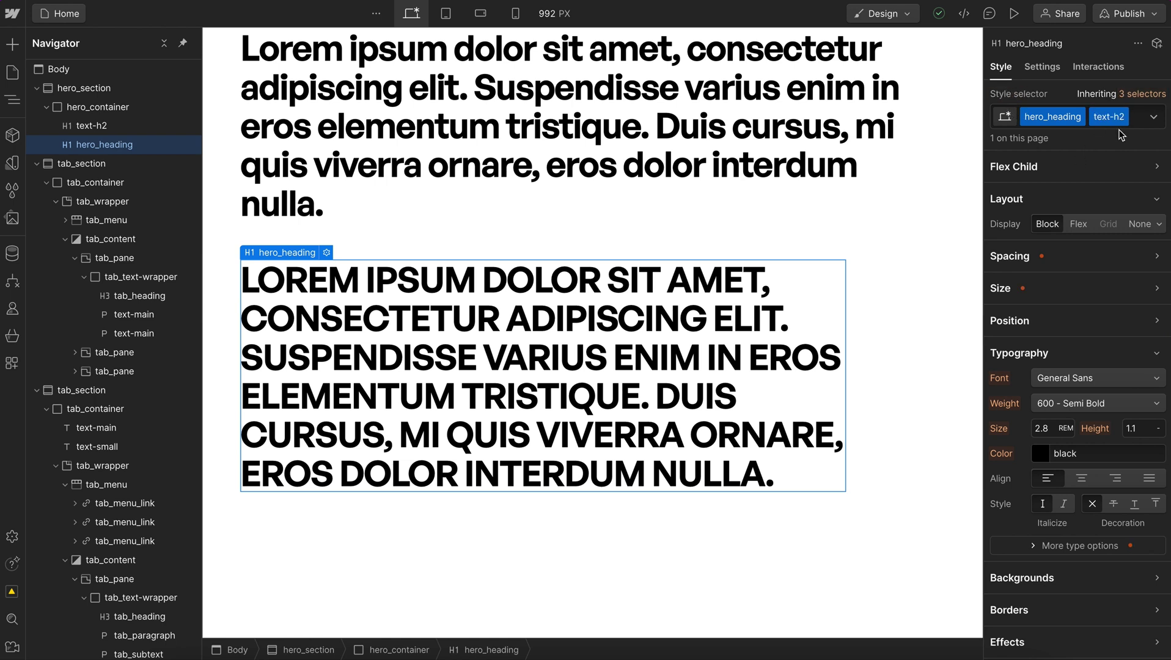
click(1082, 477)
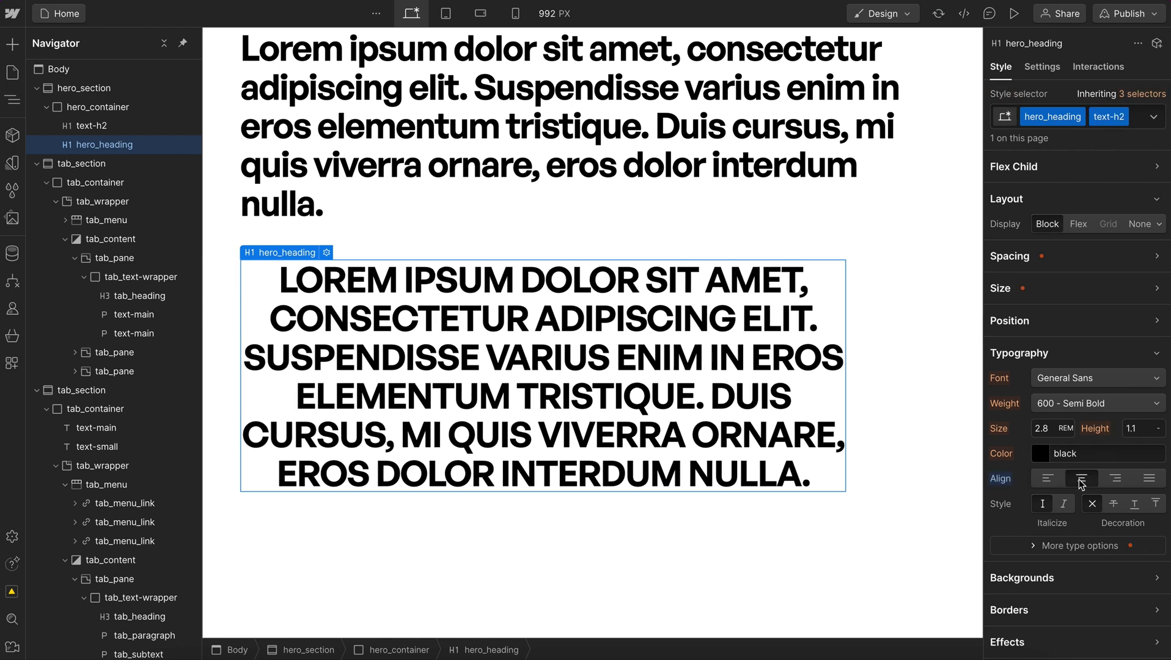
Change the heading's text-h2 combo class to text-h1 and check which classes set weight and size
double_click(1106, 117)
key(Right)
key(BackSpace)
key(BackSpace)
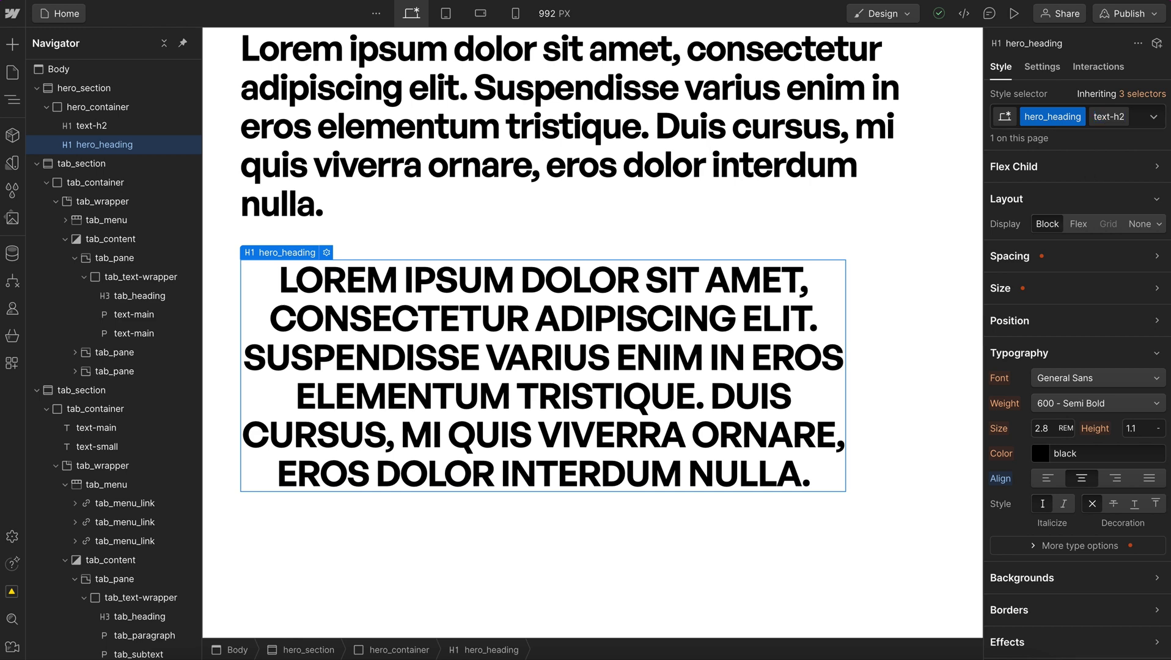
text(H1)
key(Return)
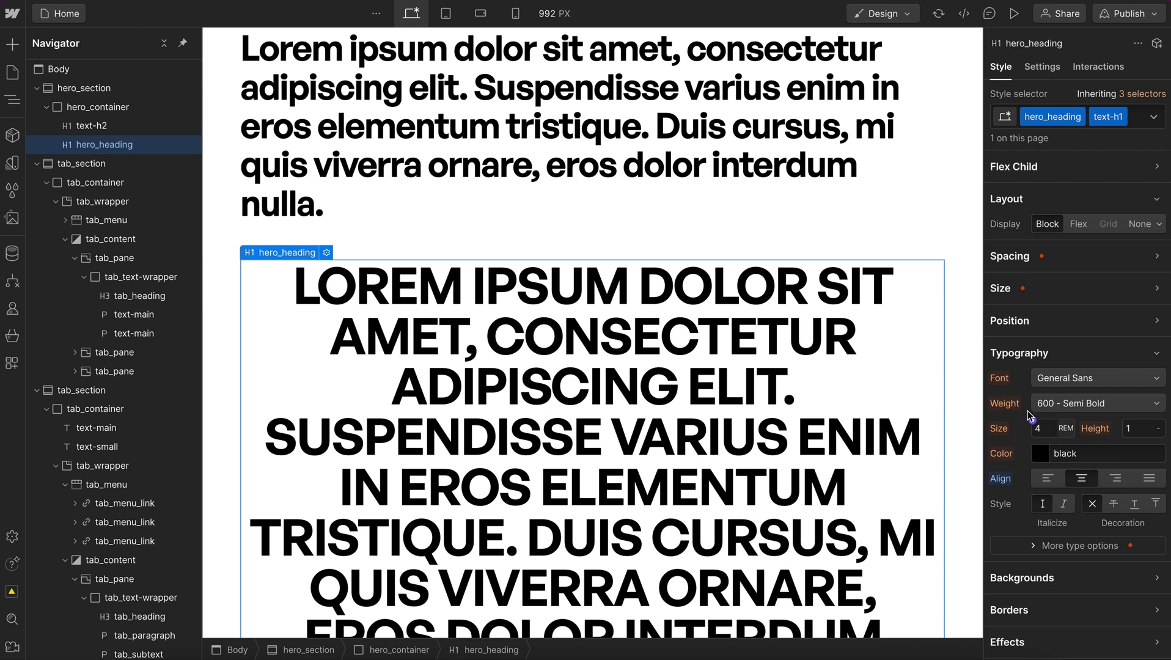
click(1005, 402)
click(1004, 403)
click(1000, 428)
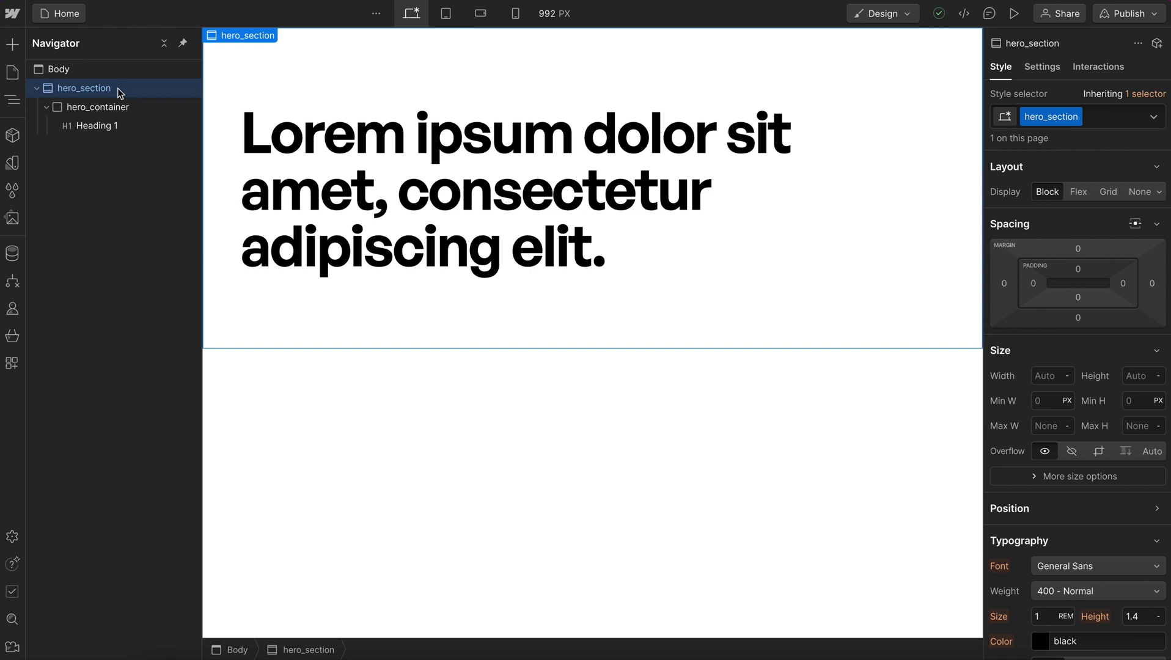
Replace the section's hero_section class with a new hero_tall_section class
click(1099, 114)
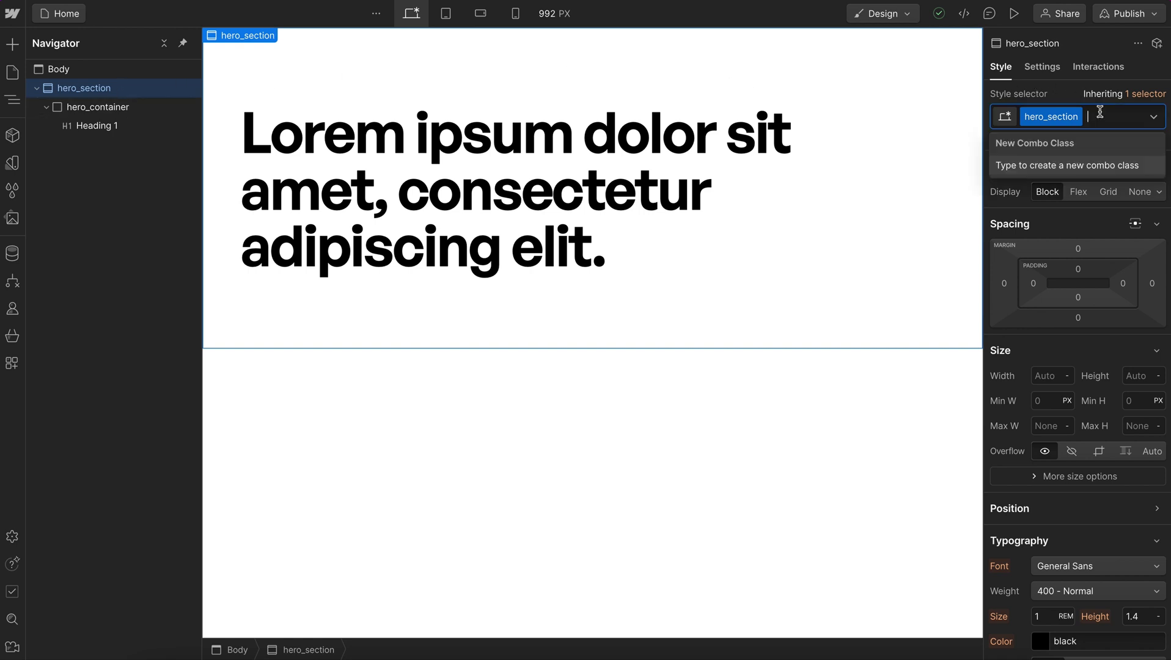
key(BackSpace)
text(hero)
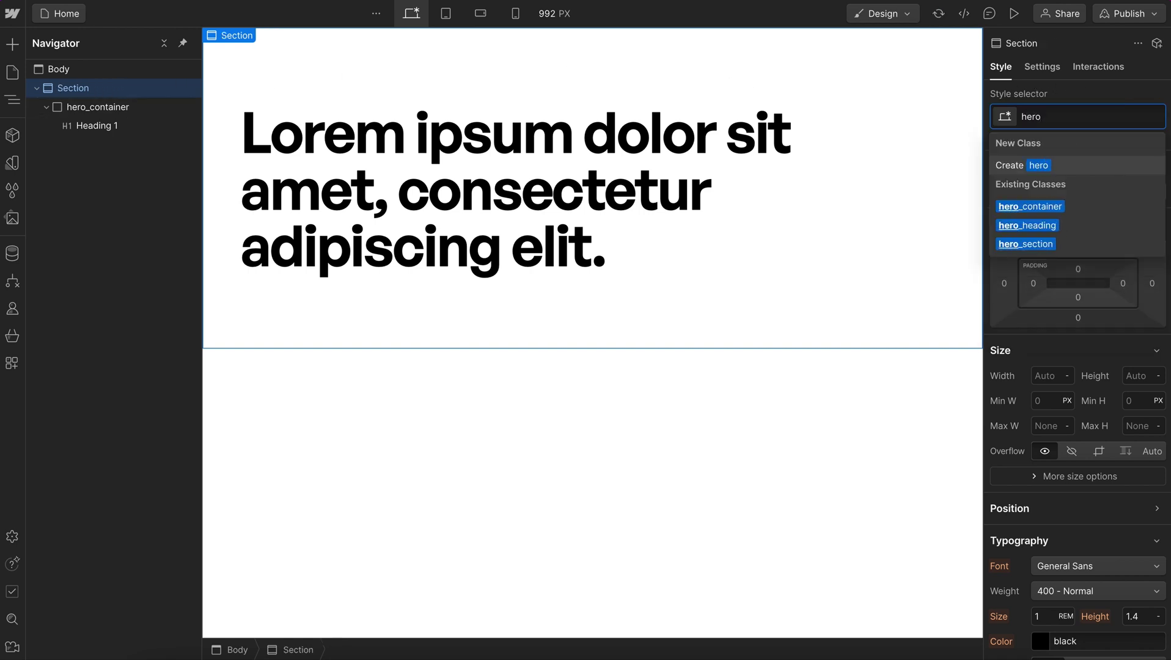
text(_tall_)
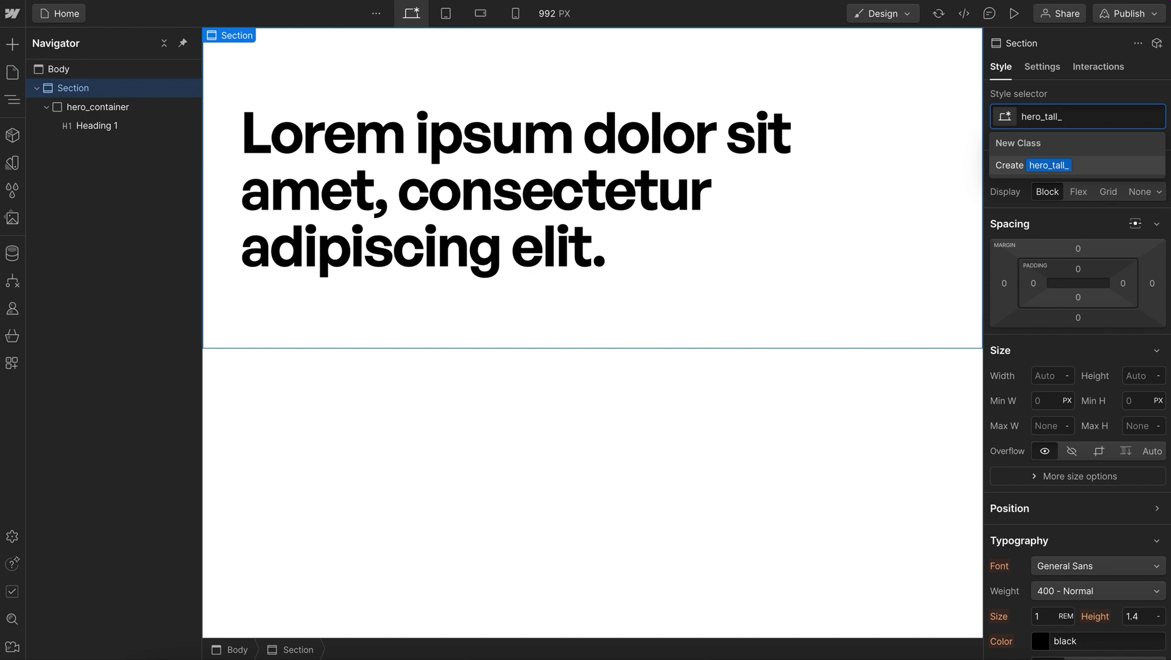
text(section)
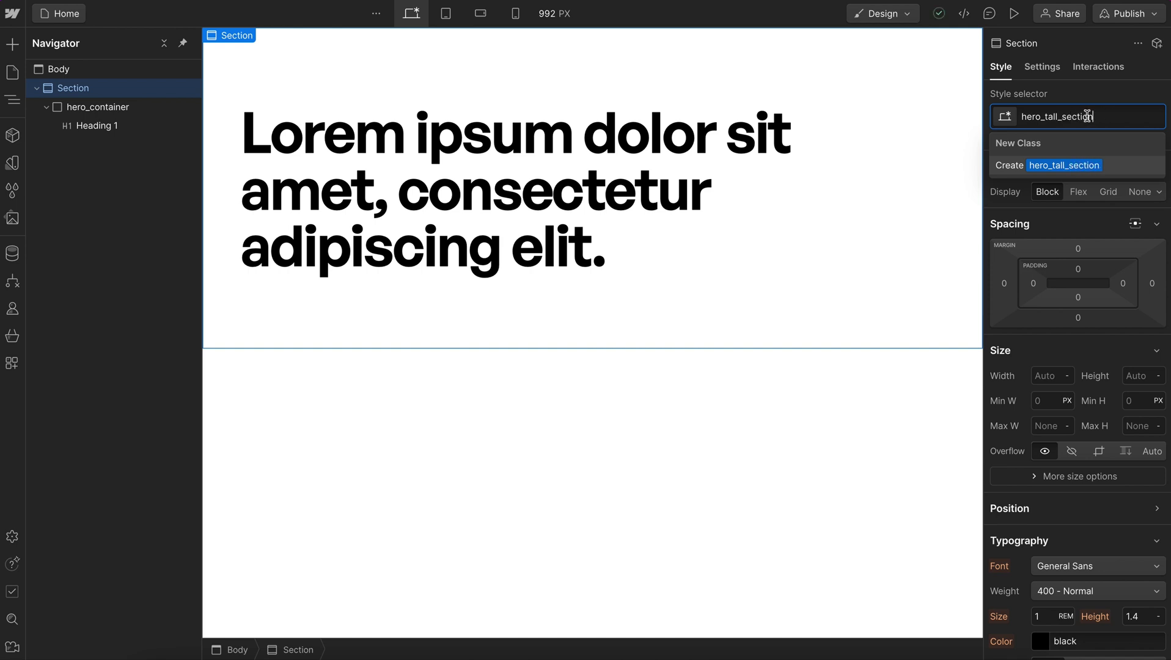
key(Return)
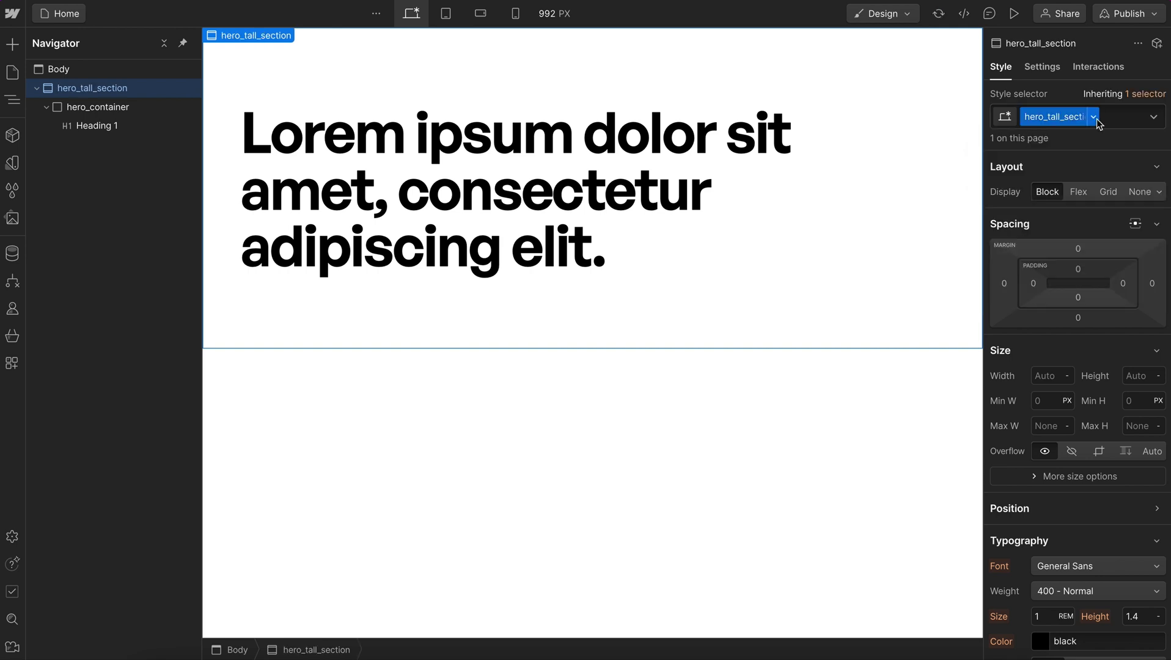
Remove the hero_container classes from the inner div, leaving a plain Div Block
click(810, 129)
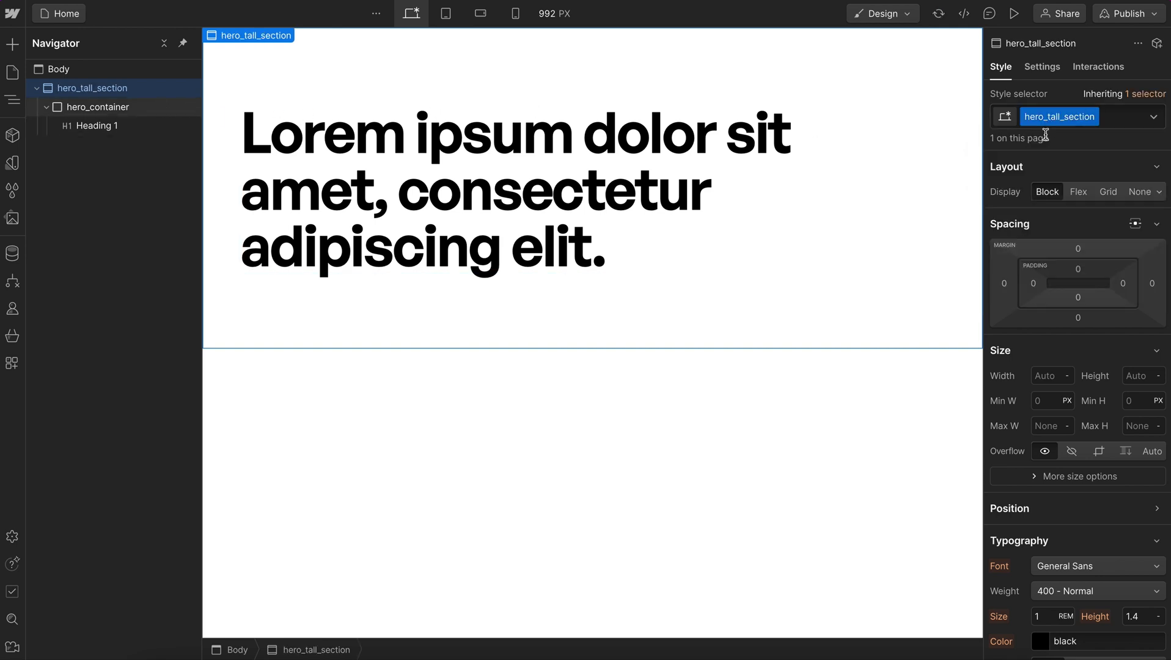
click(1112, 138)
key(BackSpace)
key(BackSpace)
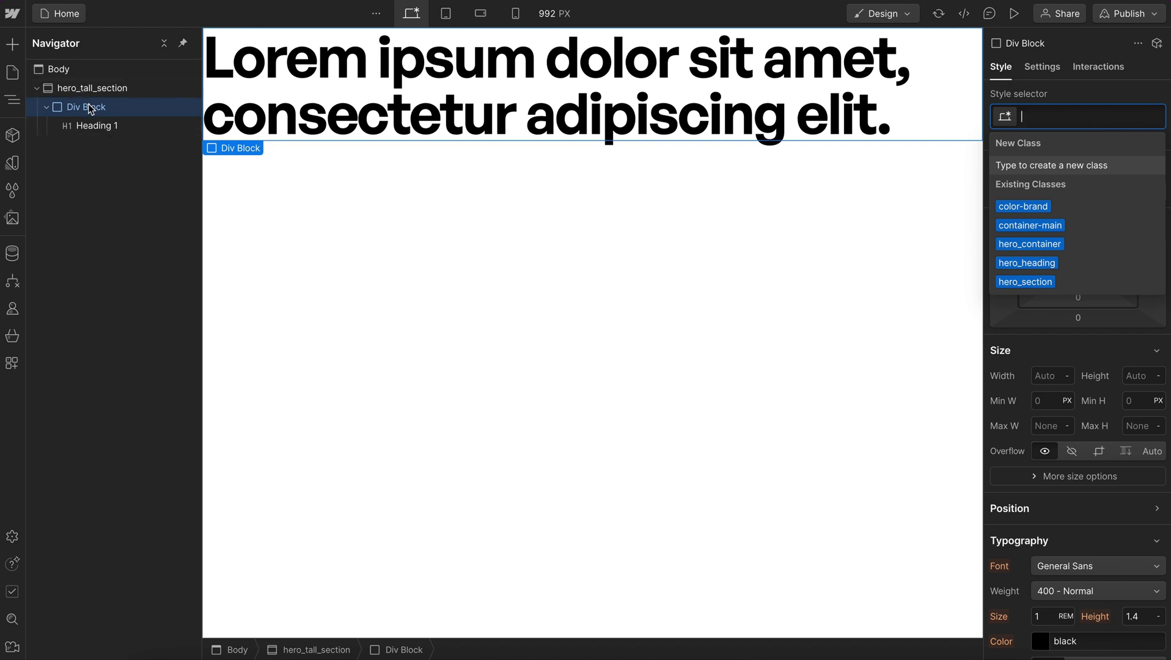
Class the div hero_tall_container as a vertical flex column aligned left and vertically centred
text(hero_tall_)
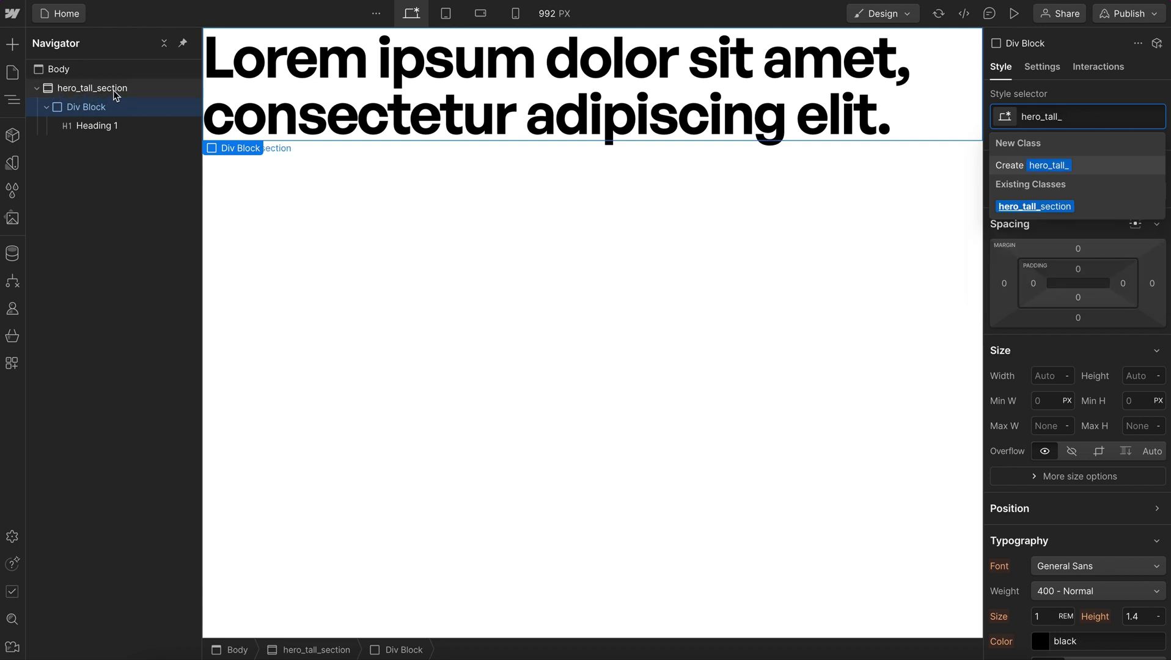
text(container)
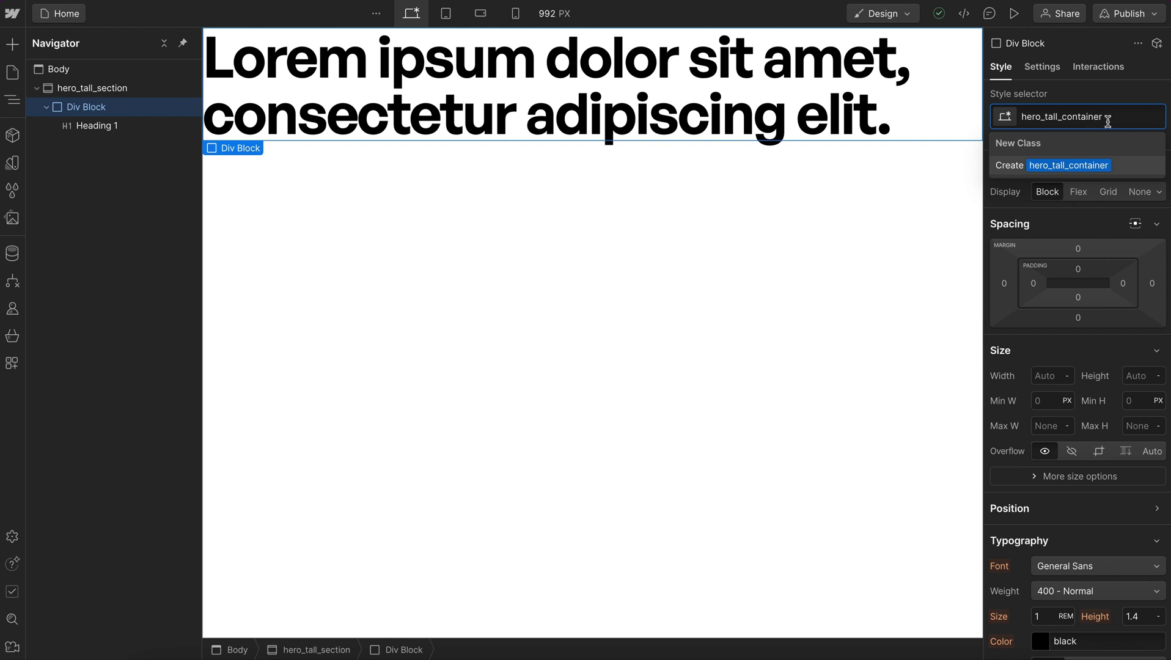
key(Return)
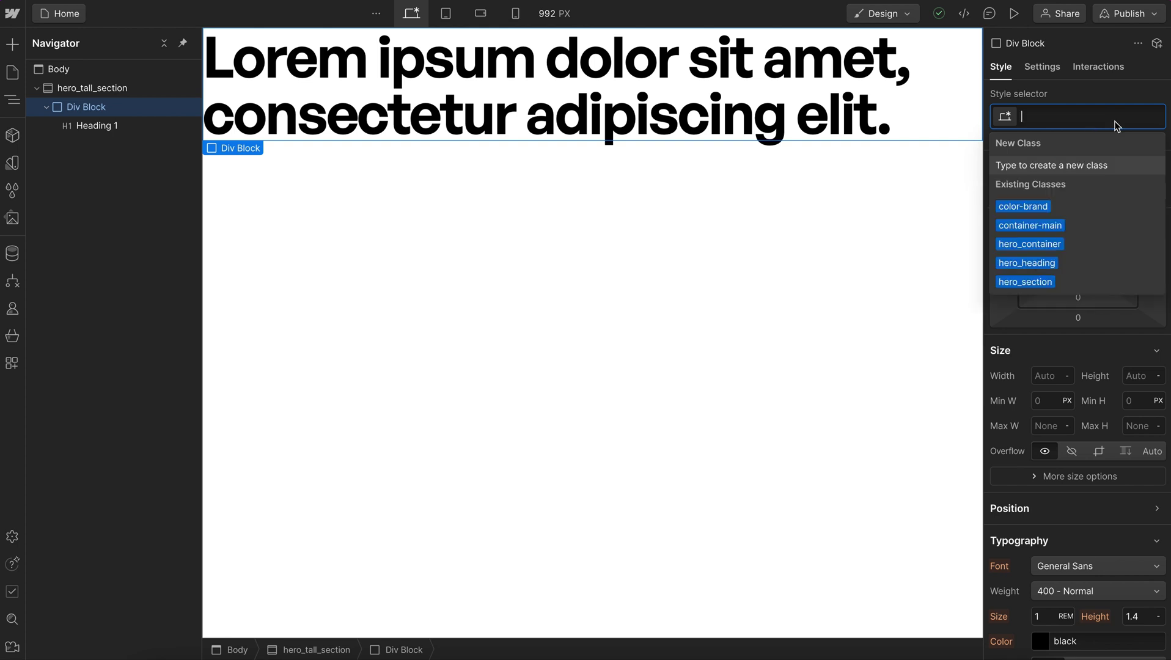
click(1078, 192)
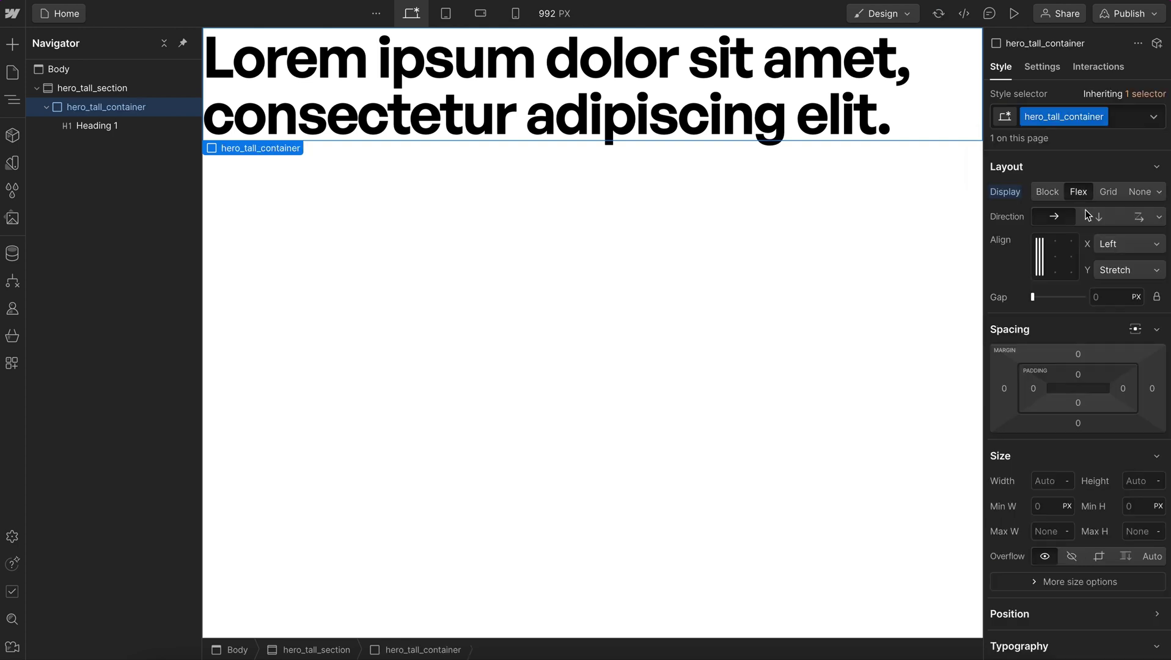
click(1098, 217)
click(1040, 257)
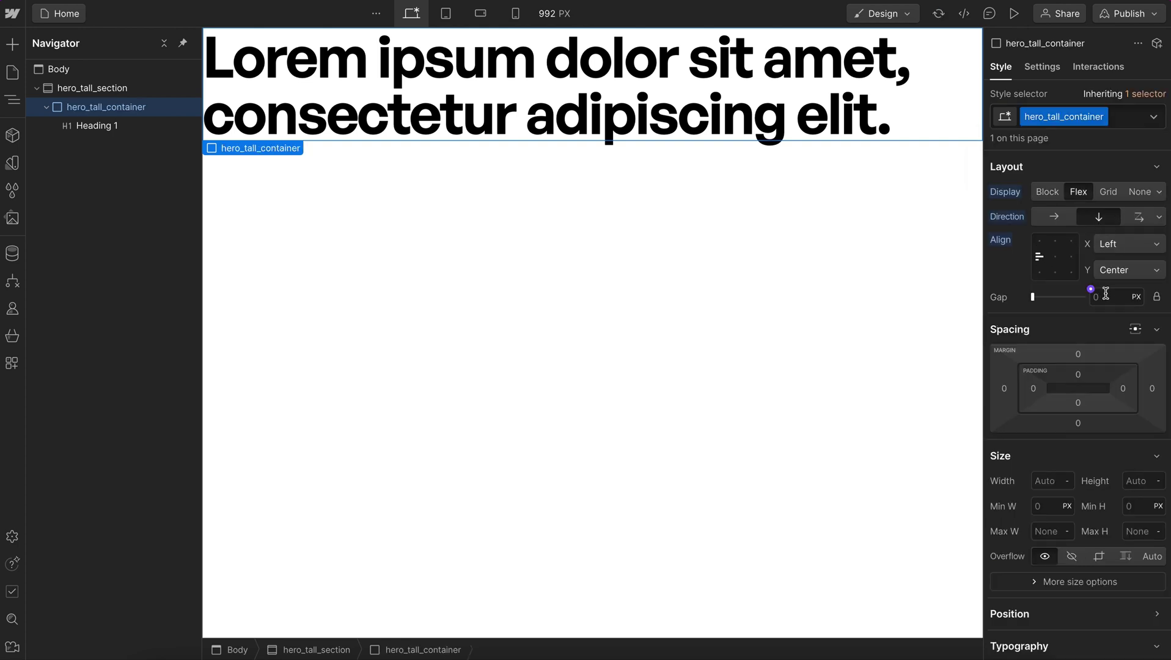
Give the container a 1rem gap, 100vh minimum height and a container-main combo class
click(1103, 297)
text(1rem)
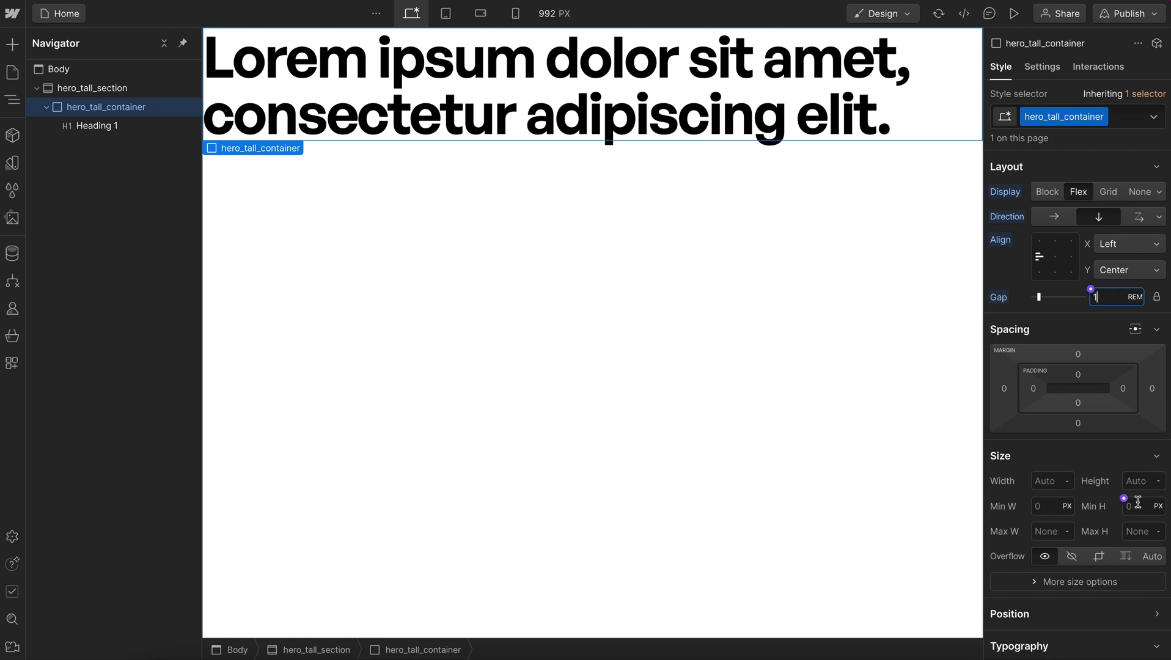
click(1135, 506)
text(100vh)
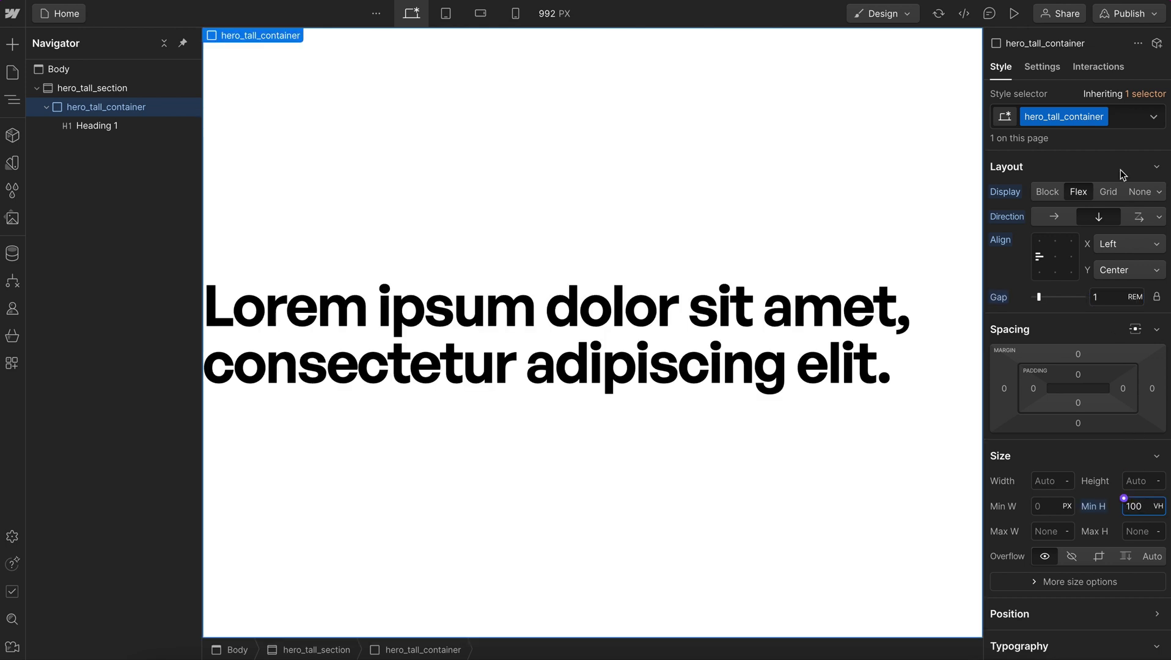
click(1119, 115)
text(con)
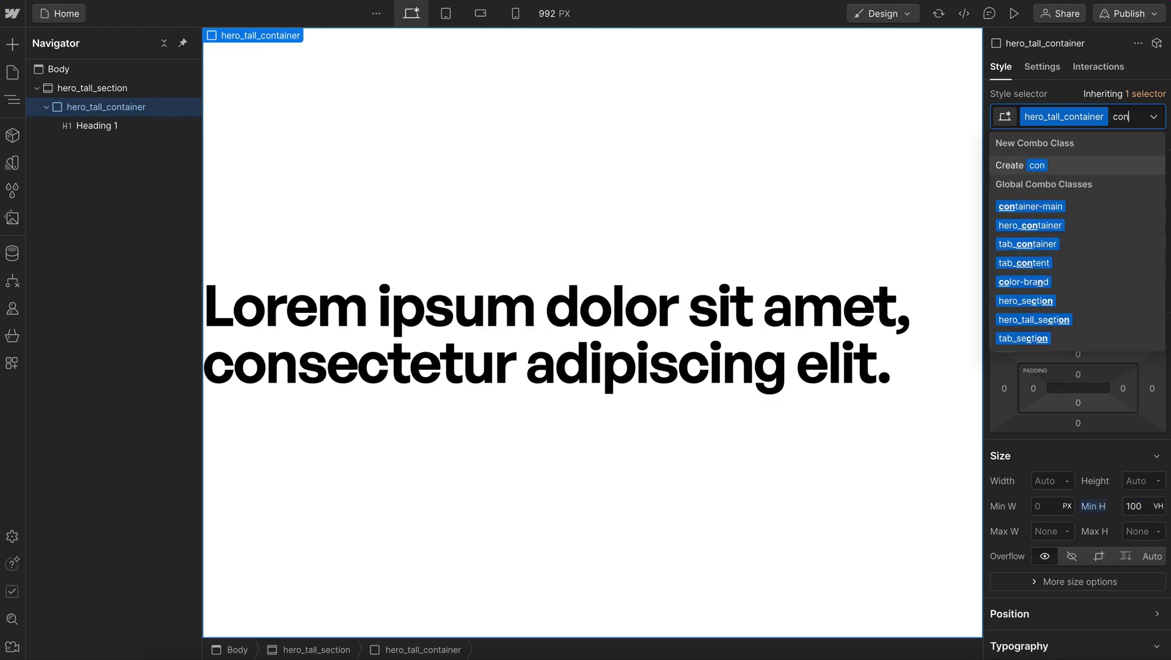
click(1039, 206)
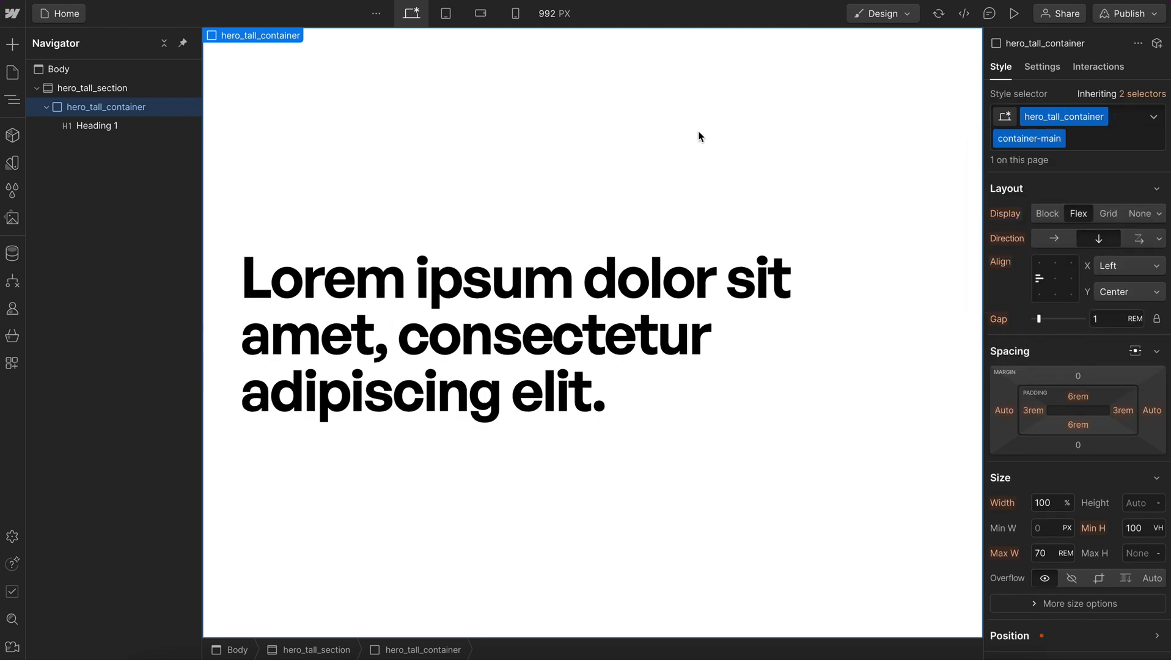
Give the Heading 1 the class hero_tall_heading with a text-h2 combo class
click(147, 126)
key(ctrl+Return)
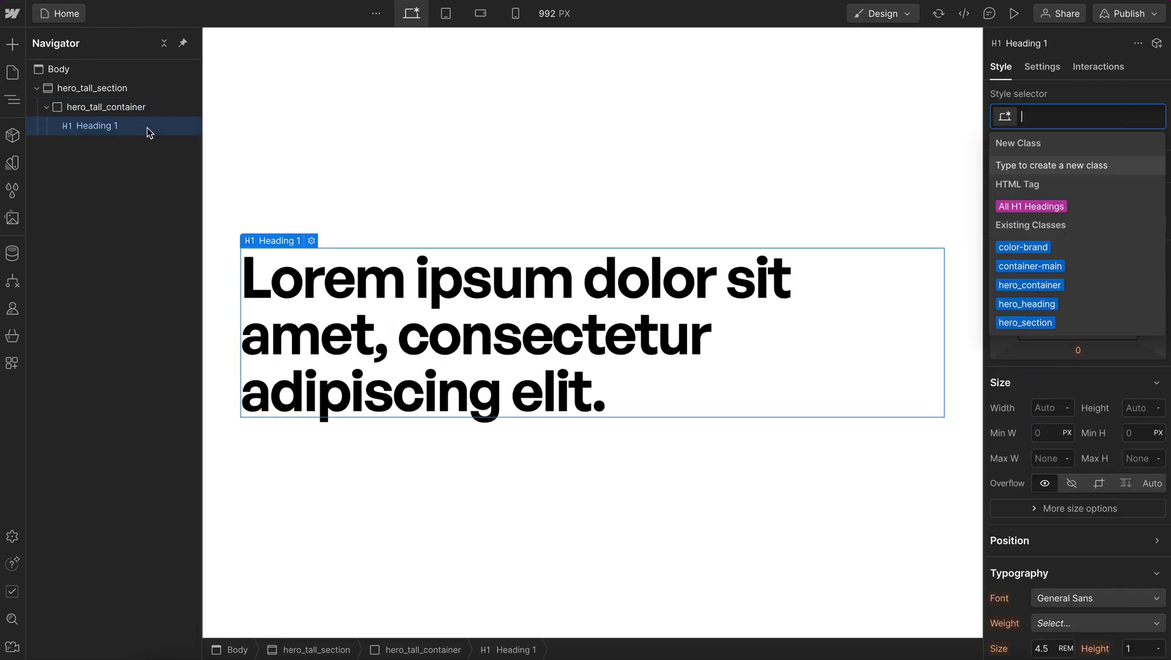
text(hero_tall_heading)
key(Return)
text(h2)
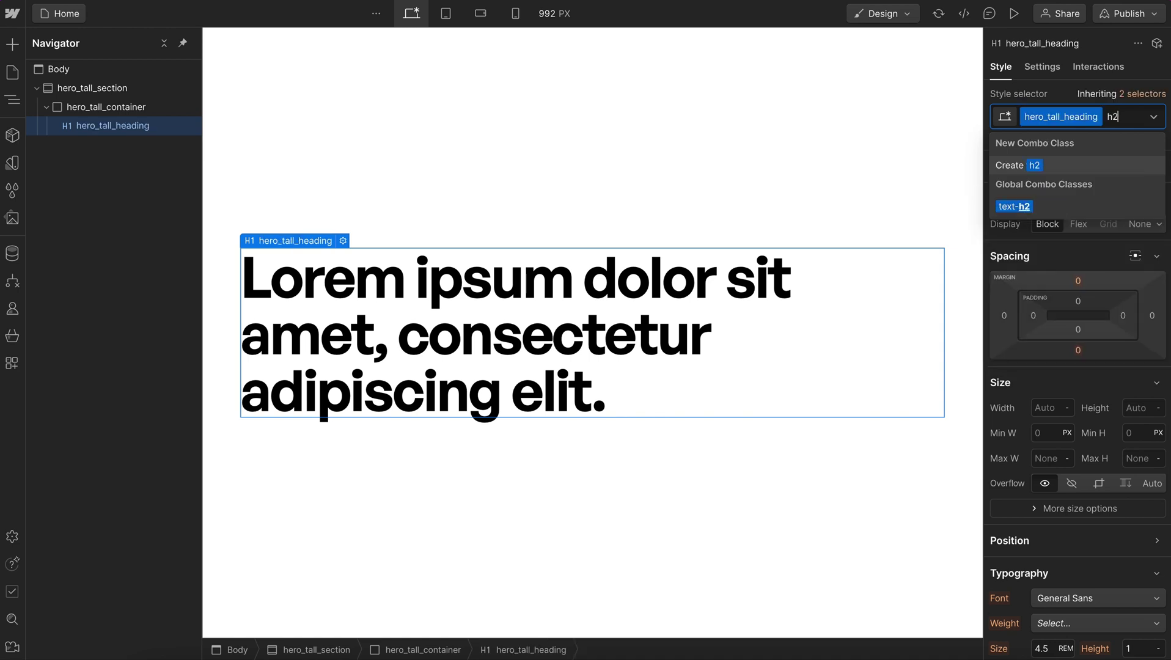
key(Return)
key(Escape)
Add a paragraph below the heading classed hero_tall_paragraph with a text-small combo
key(ctrl+e)
text(p)
key(Return)
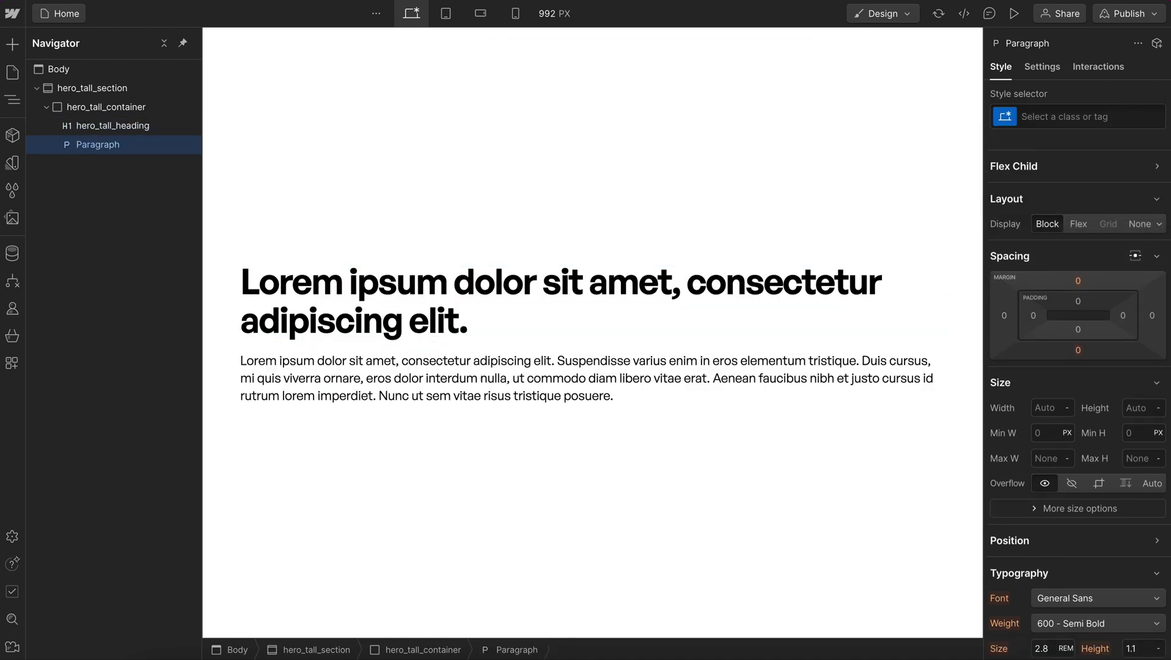
key(ctrl+Return)
text(hero_tall_paragraph)
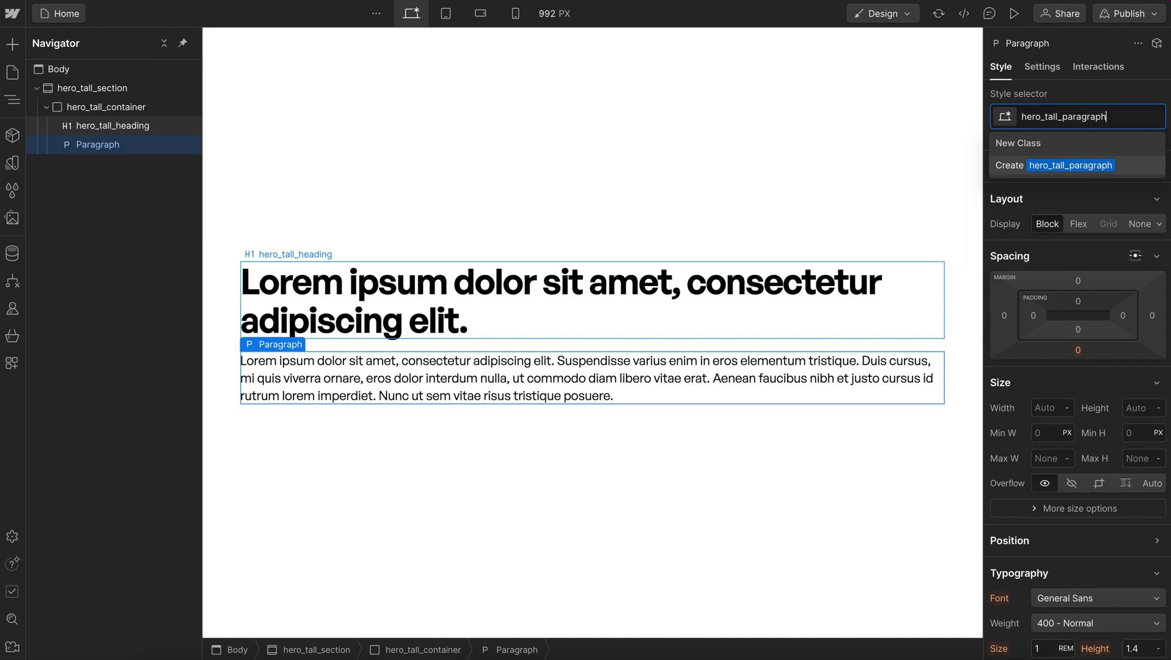
key(Return)
text(text-sm)
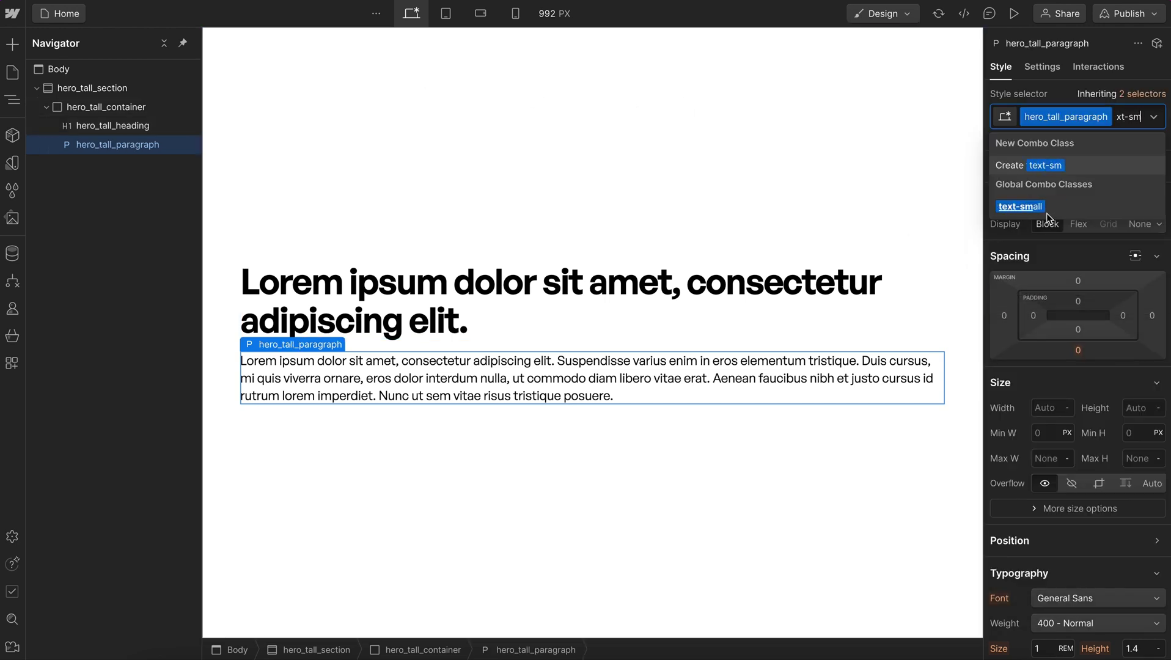
key(Return)
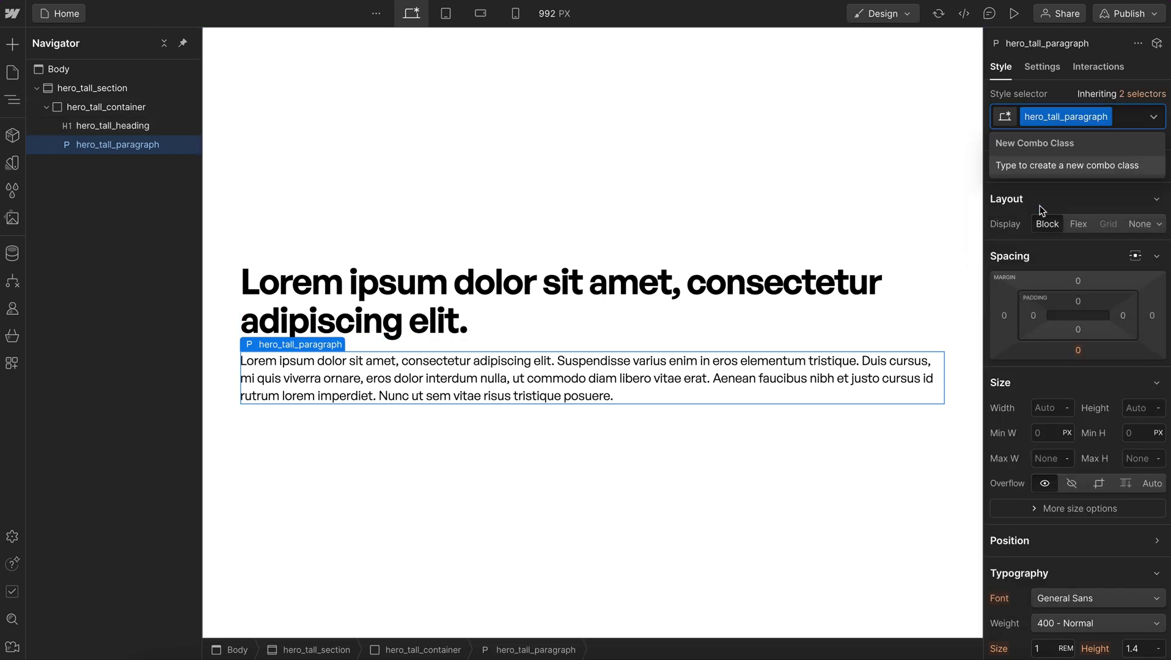
key(Escape)
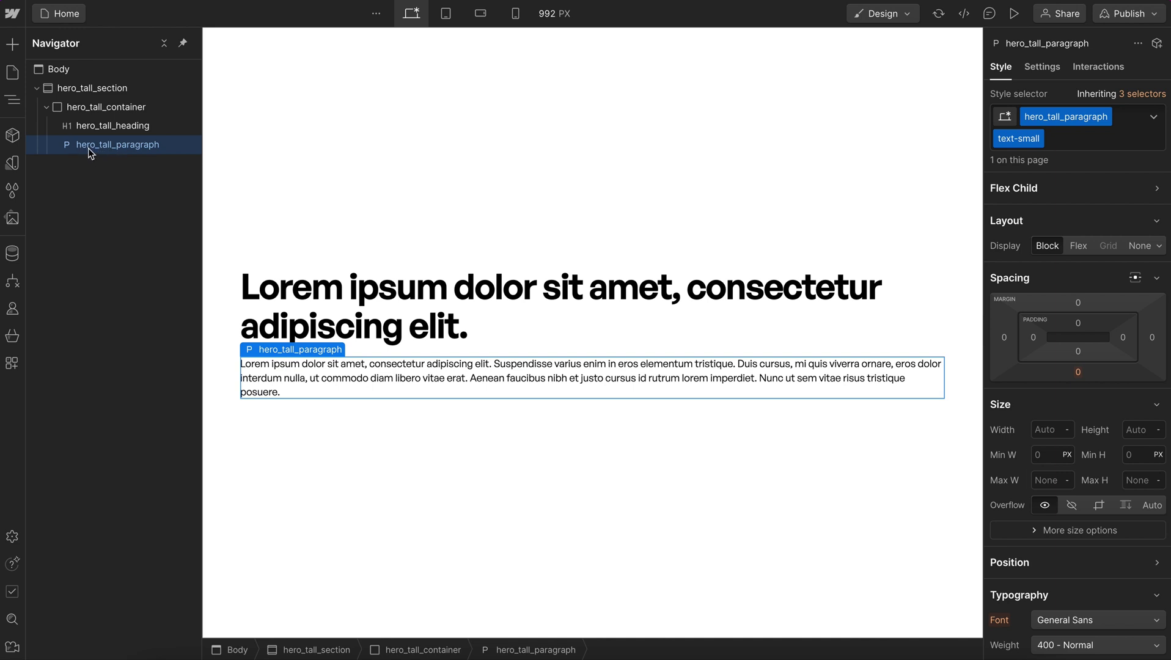
Create a component named 'Hero Tall' from the selected hero_tall_section
click(104, 91)
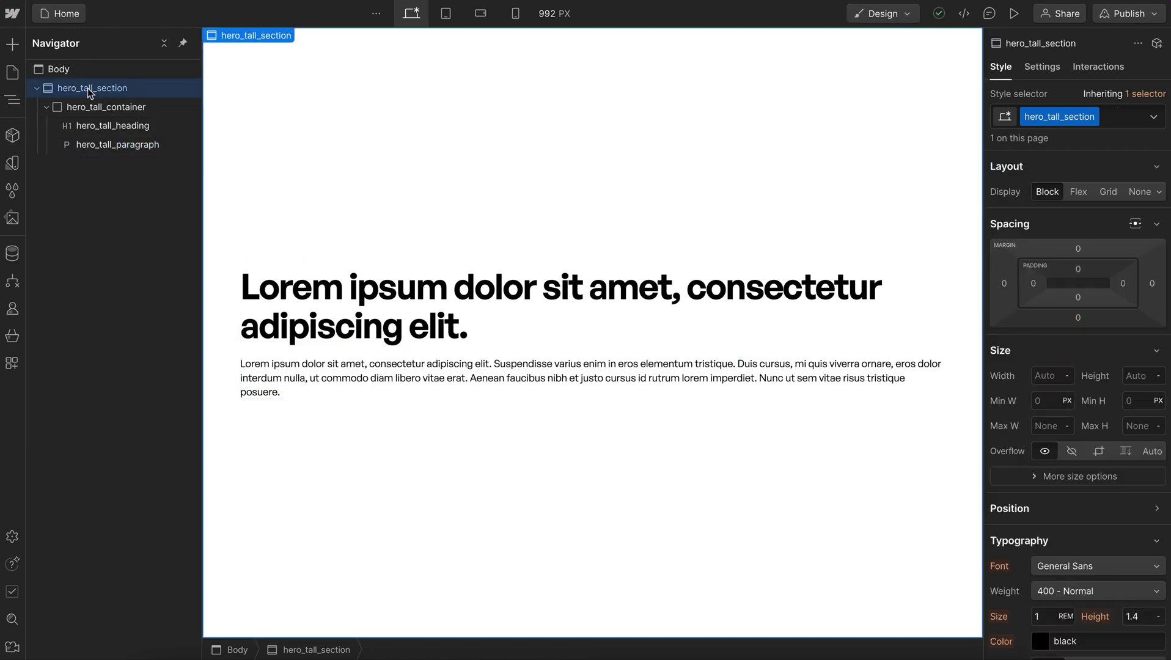
click(12, 135)
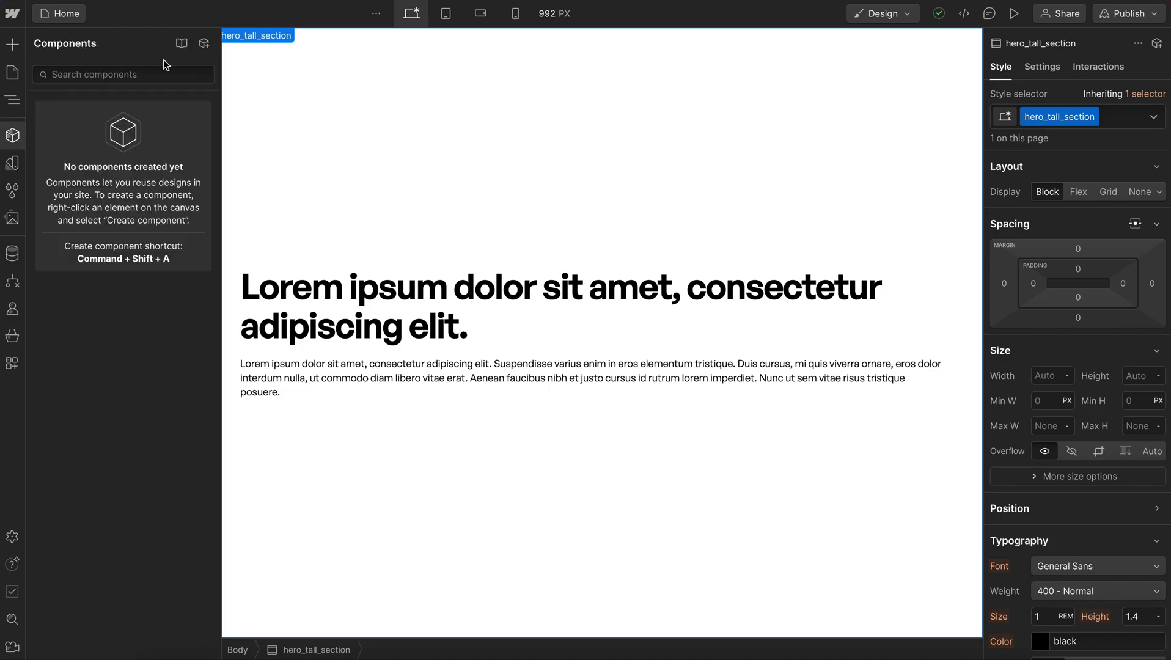
click(204, 44)
text(Hero Tall)
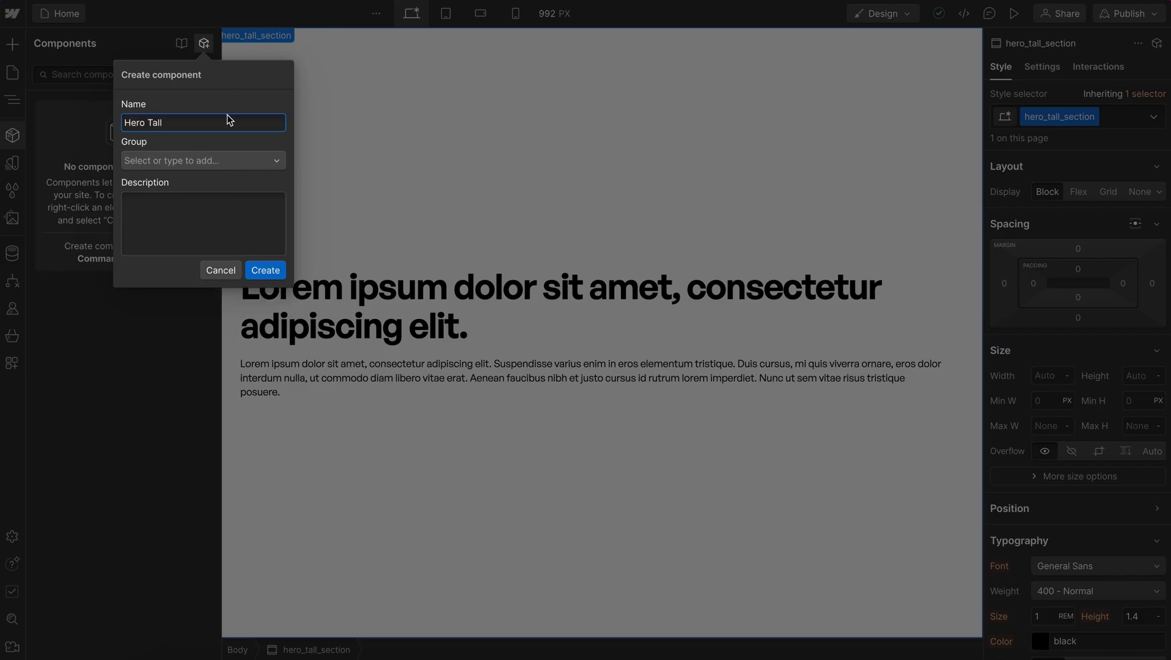
click(266, 273)
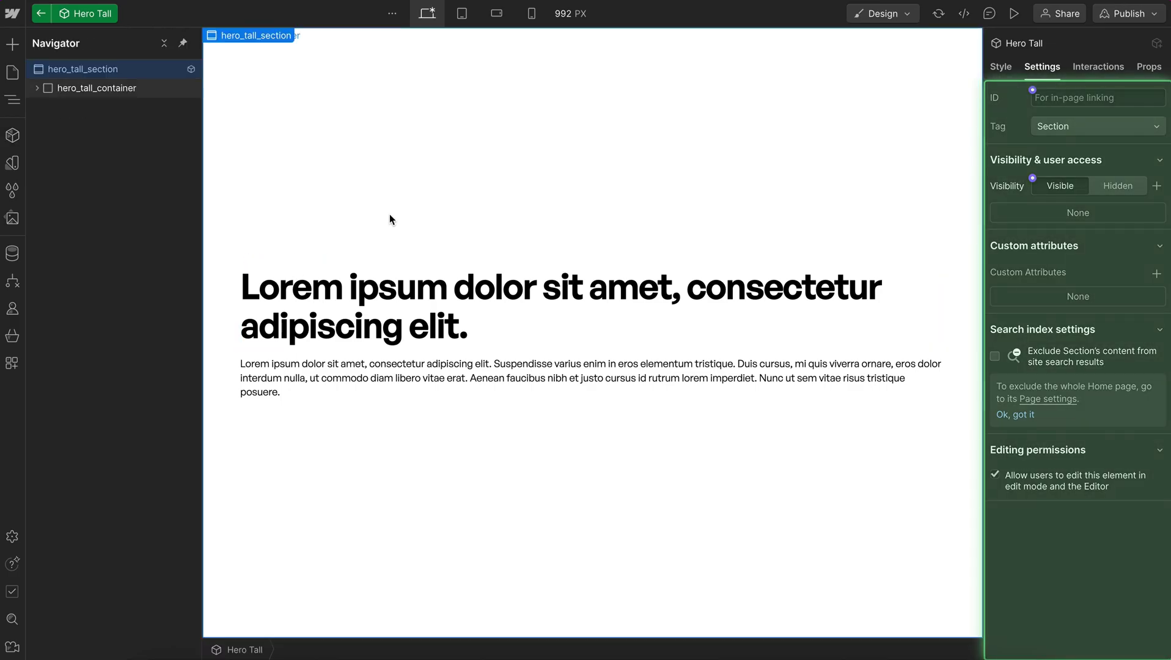